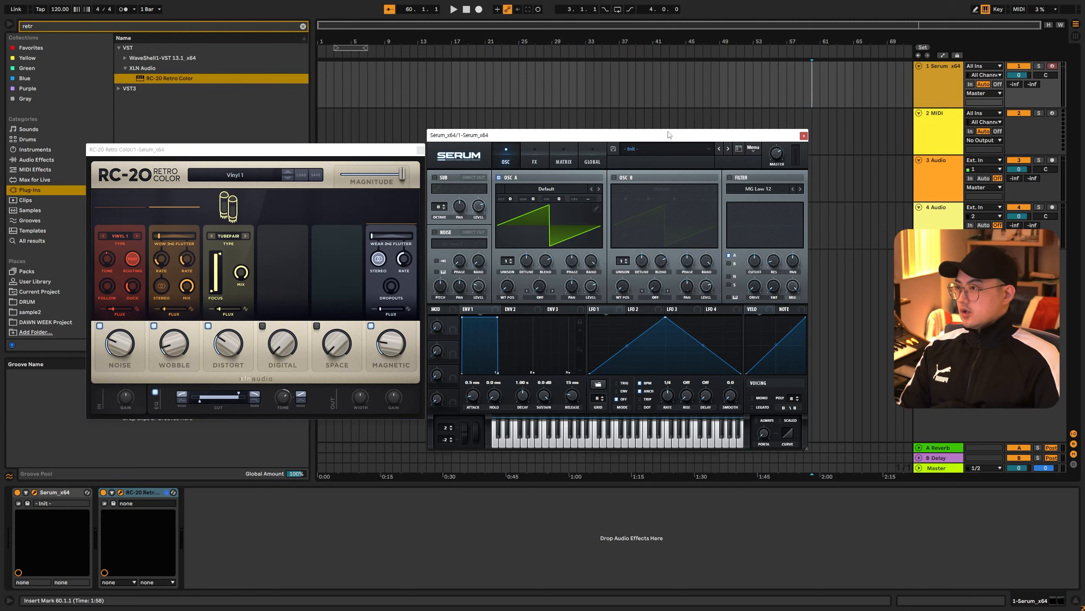
Close the RC-20 window, browse Serum's noise sample categories, and leave the noise oscillator switched off.
mouse_move(355, 150)
left_mouse_down()
mouse_move(380, 137)
mouse_move(371, 137)
left_mouse_up()
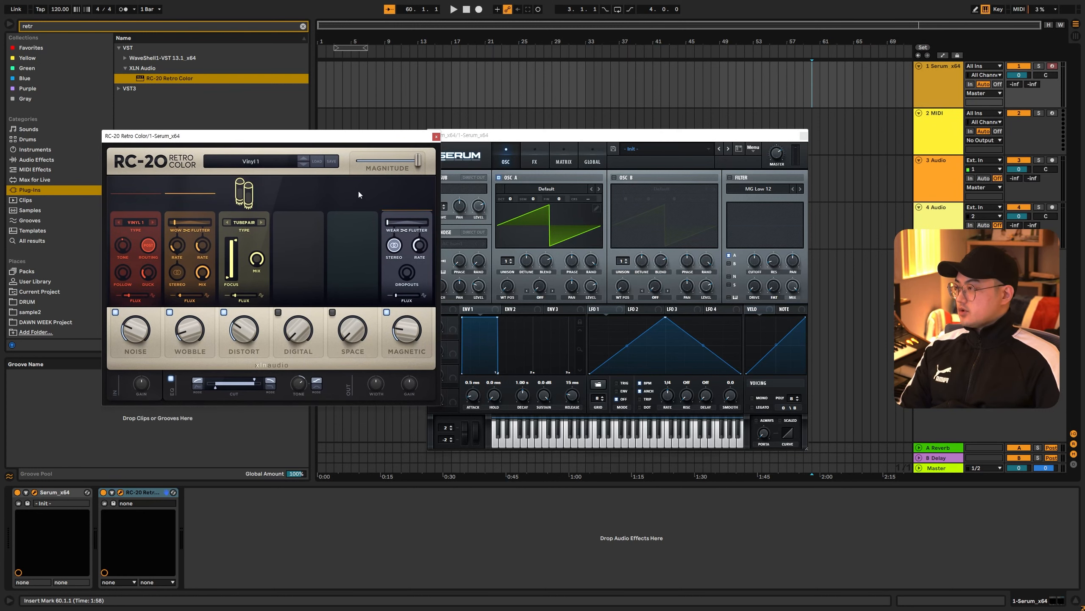
left_click(436, 136)
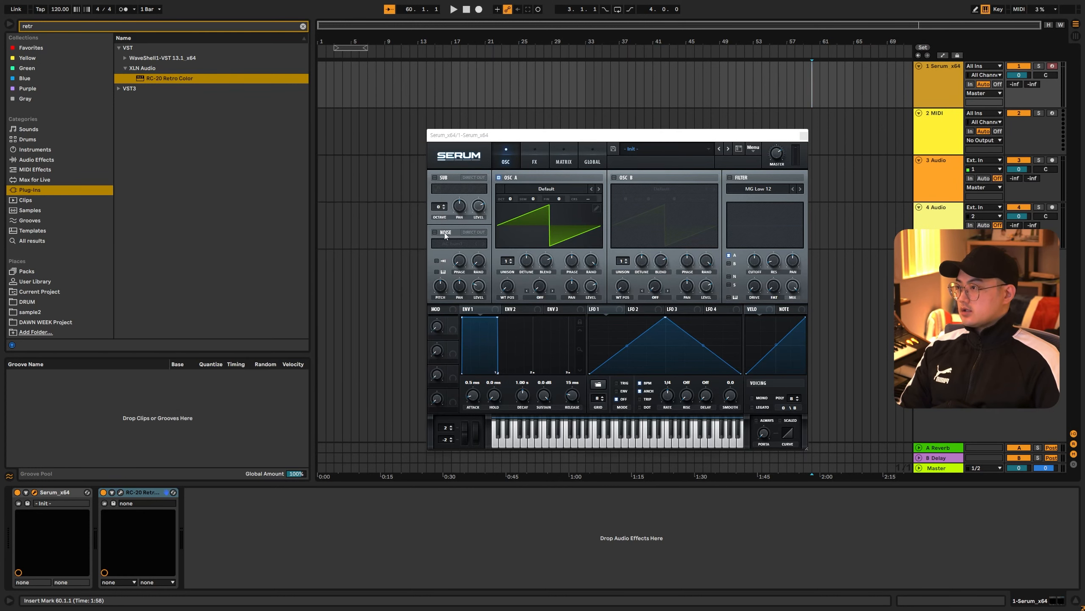
left_click(469, 249)
mouse_move(493, 256)
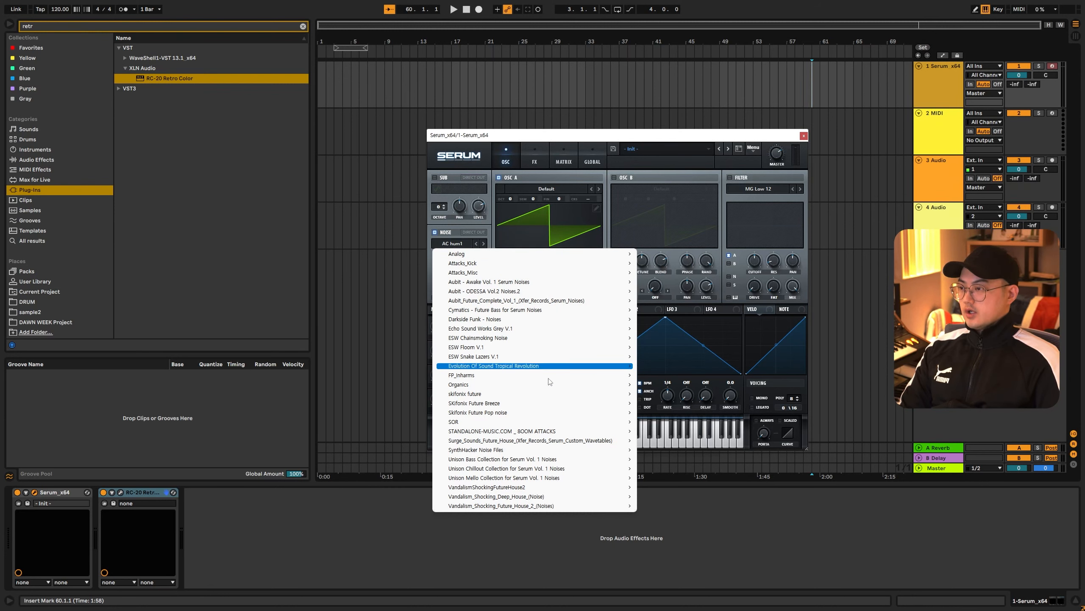
left_click(467, 221)
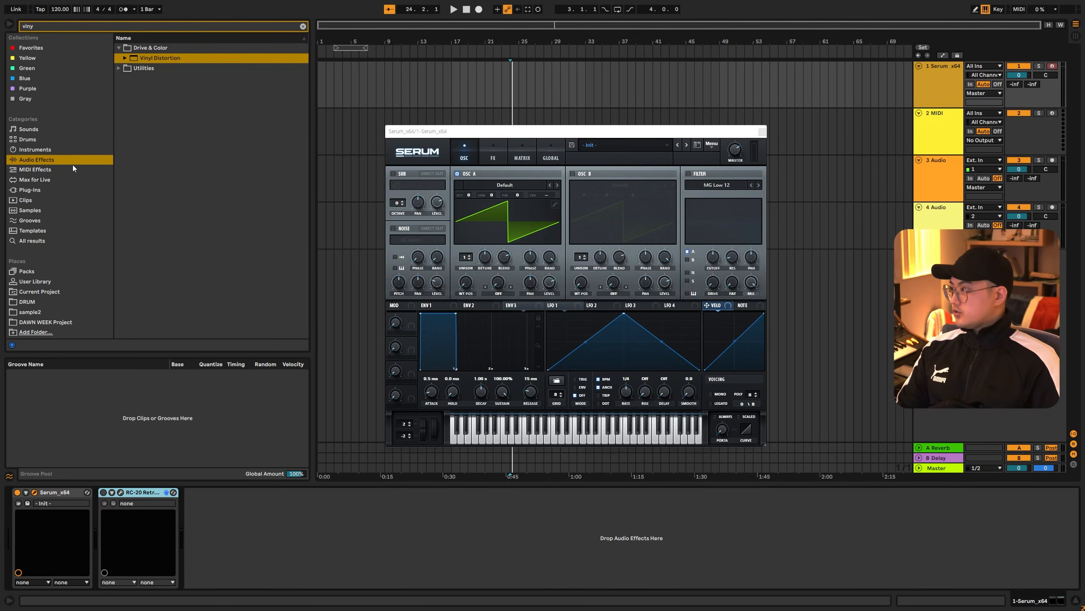
Add Vinyl Distortion to the Serum track and set its Crackle Volume to 0.33 and Drive to 0.97.
double_click(151, 59)
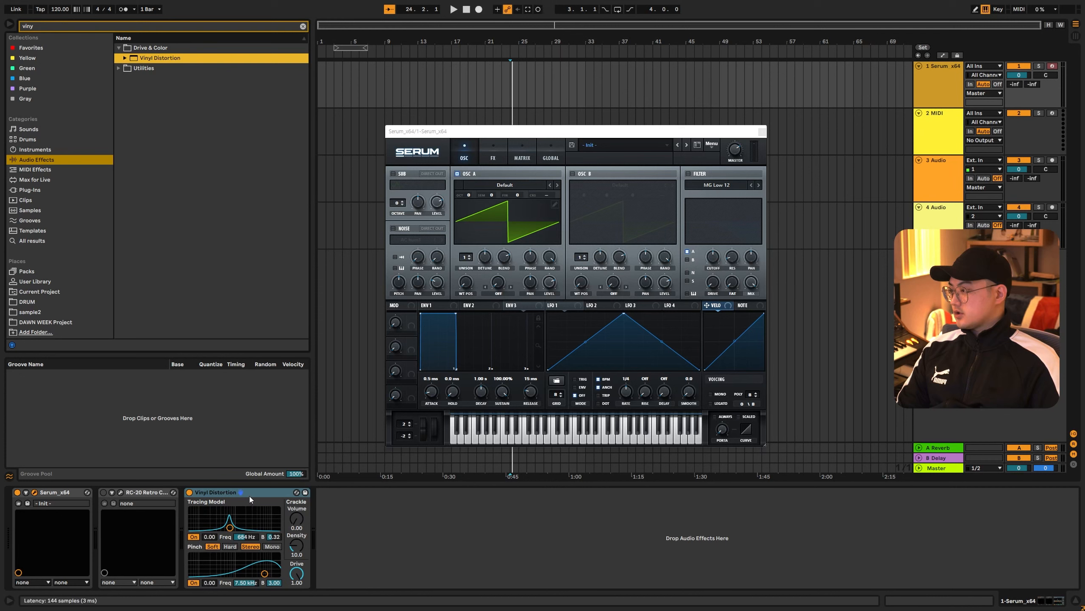
left_click(249, 496)
left_click_drag(295, 528, 295, 518)
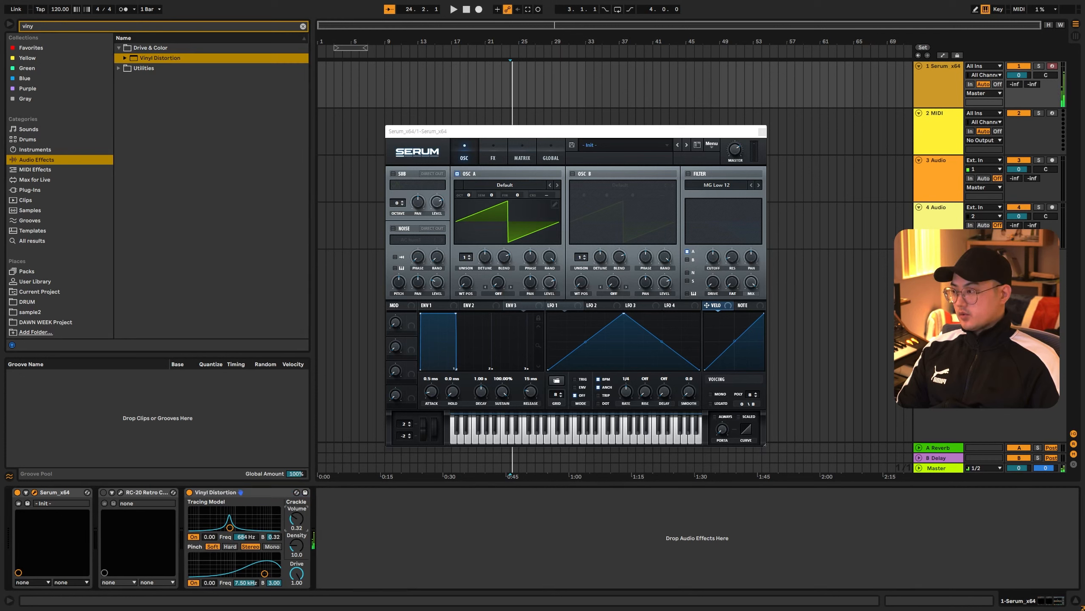
left_click(265, 496)
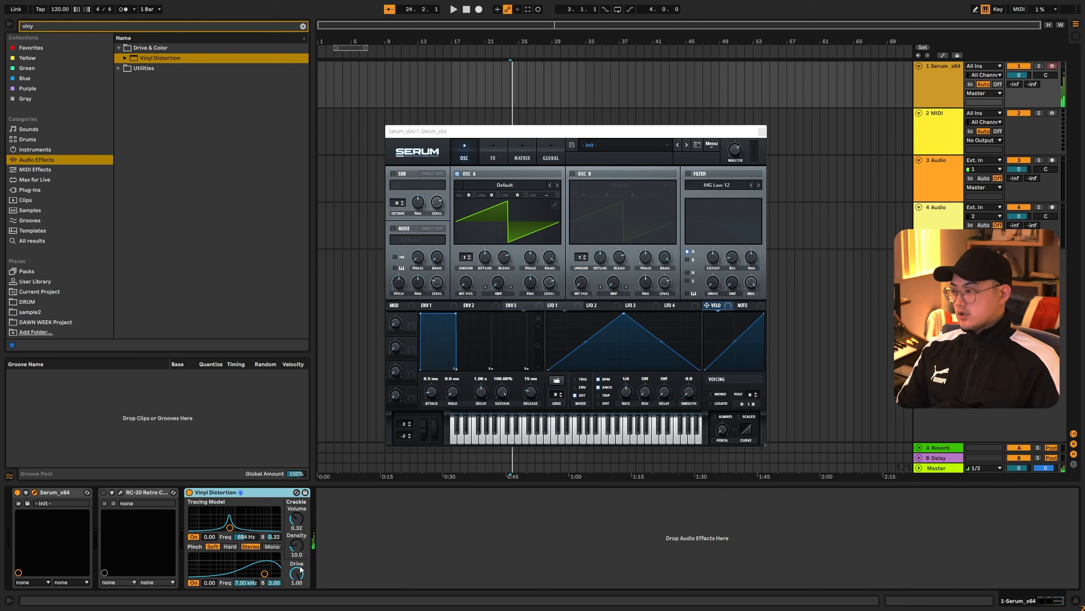
mouse_move(301, 568)
left_mouse_down()
mouse_move(301, 585)
mouse_move(297, 556)
left_mouse_up()
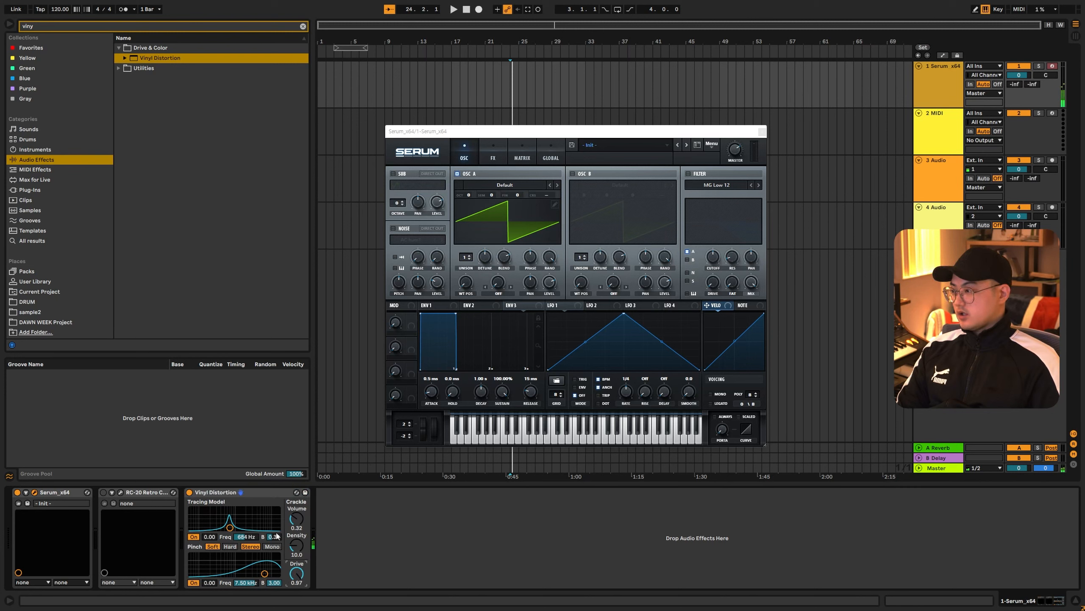
left_click(260, 492)
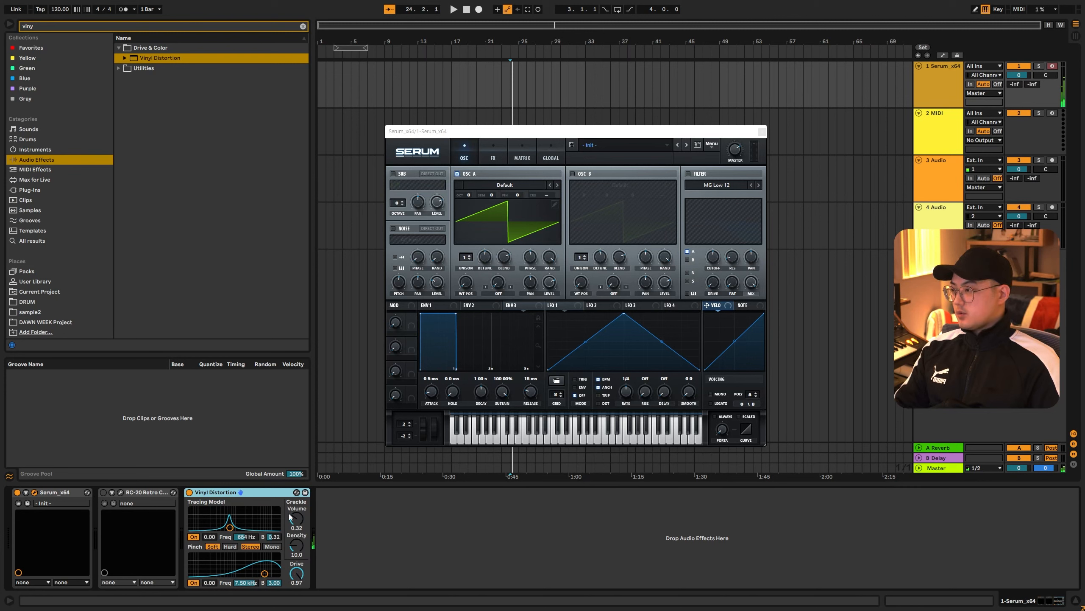
left_click_drag(295, 521, 296, 519)
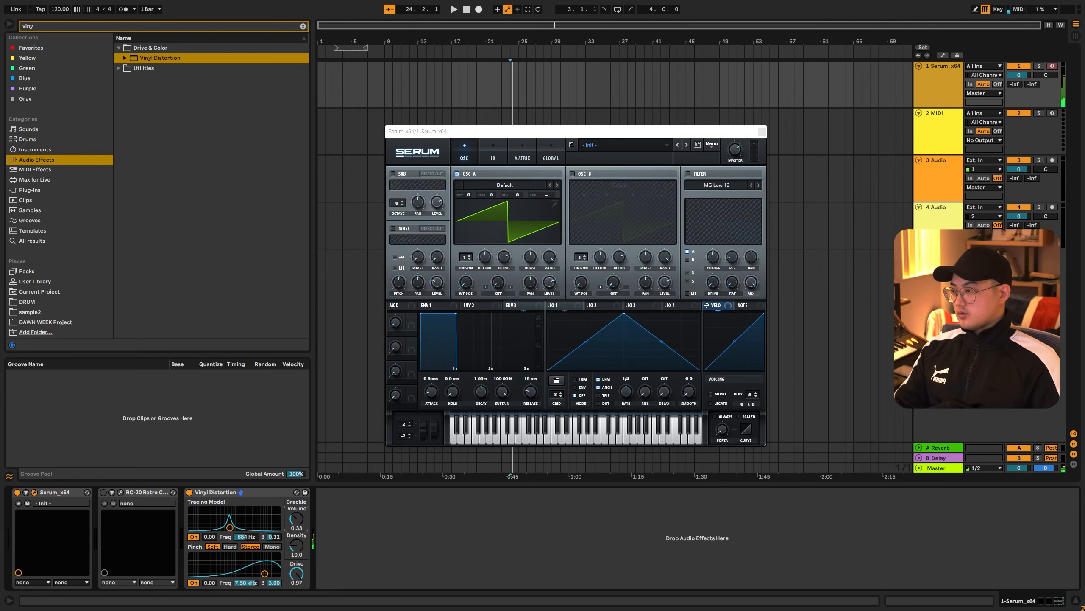
left_click(266, 494)
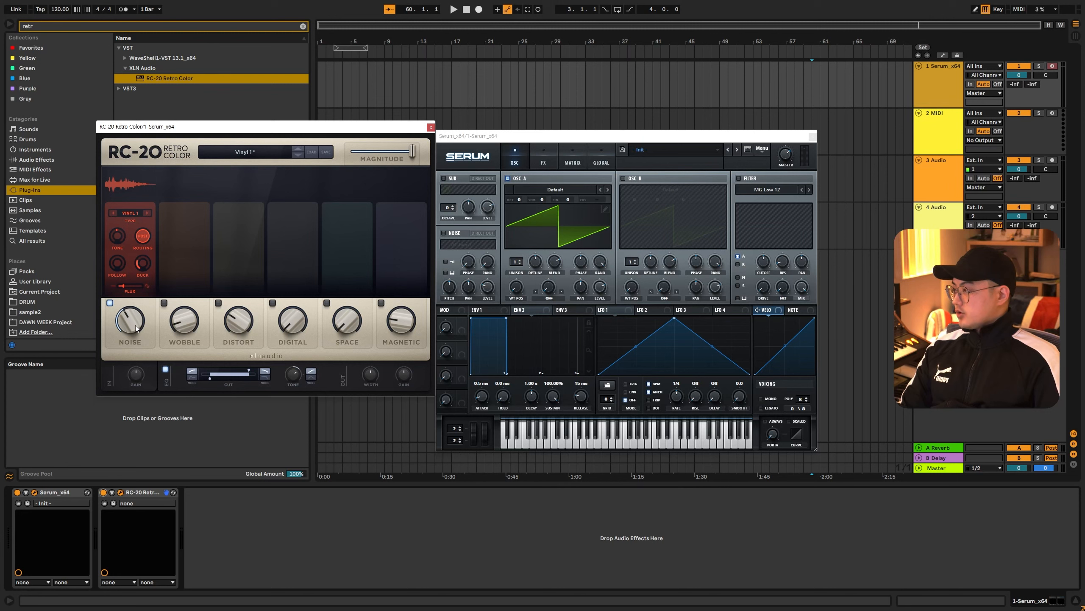
Play test notes through RC-20's Noise module and bring the Serum window to the front.
key("a")
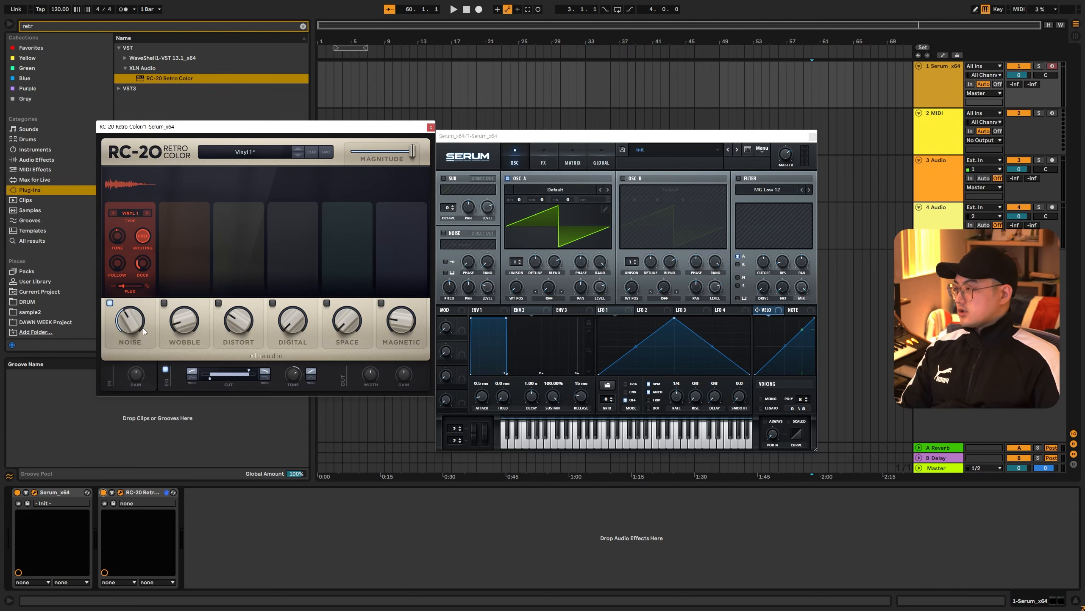
key("a")
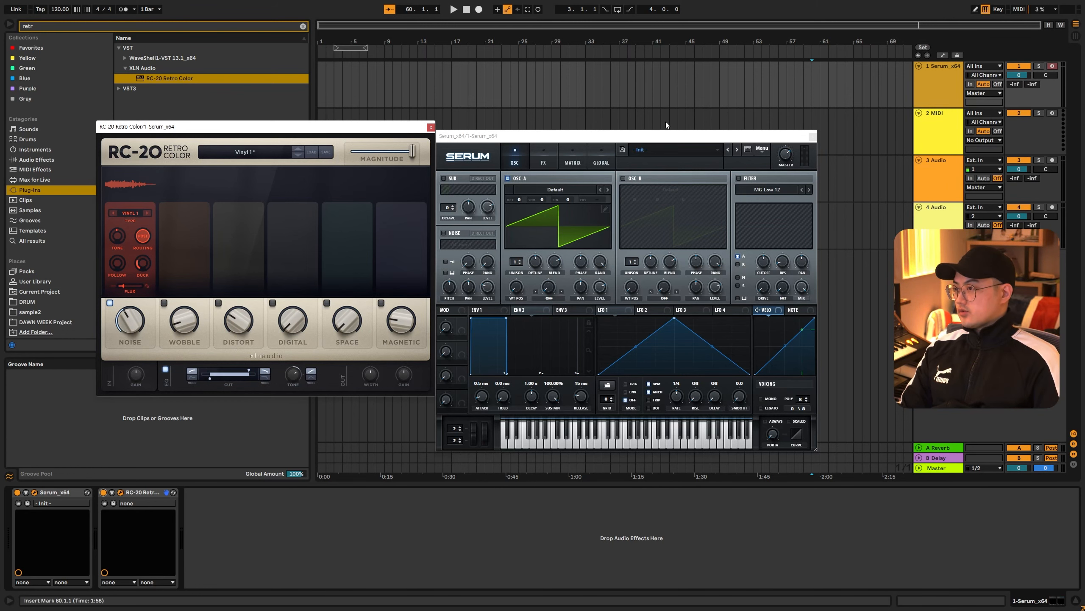
left_click_drag(646, 136, 620, 138)
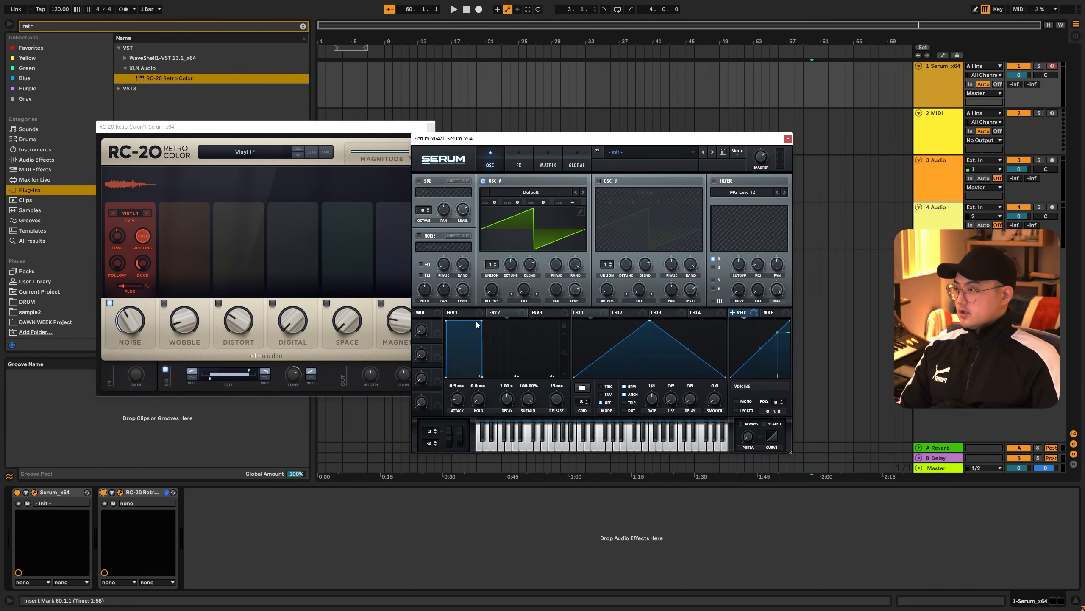
Enable Serum's noise oscillator, assign Env 2 to its level, and set Env 2's release to about 700 ms.
left_click(467, 312)
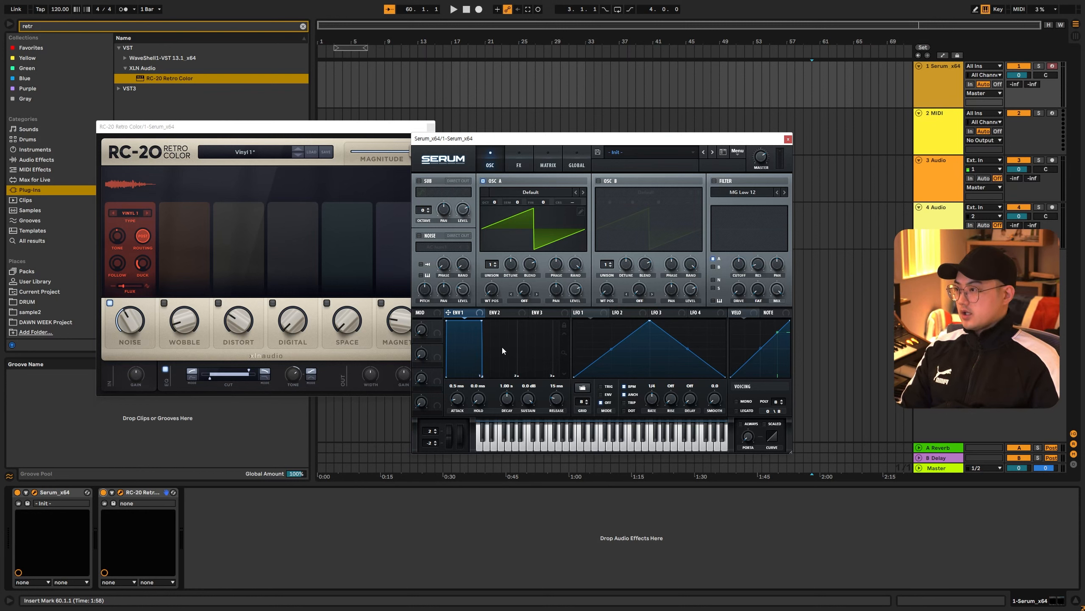
left_click(424, 234)
left_click_drag(508, 312, 463, 290)
left_click_drag(523, 398, 502, 329)
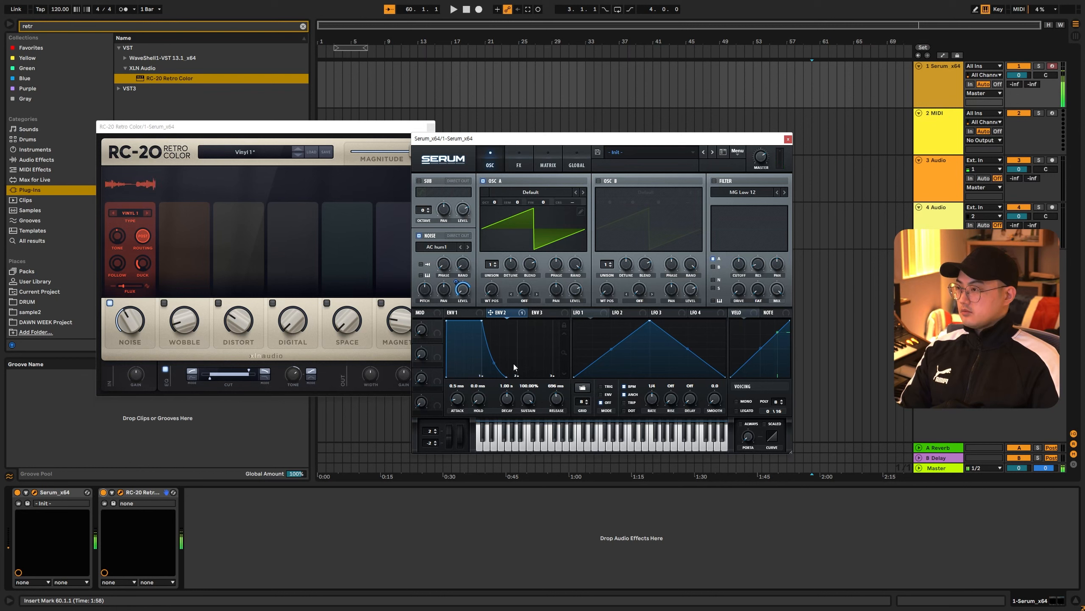
Bypass the RC-20 device and switch Serum's noise oscillator to the sample following AC hum1.
left_click(104, 492)
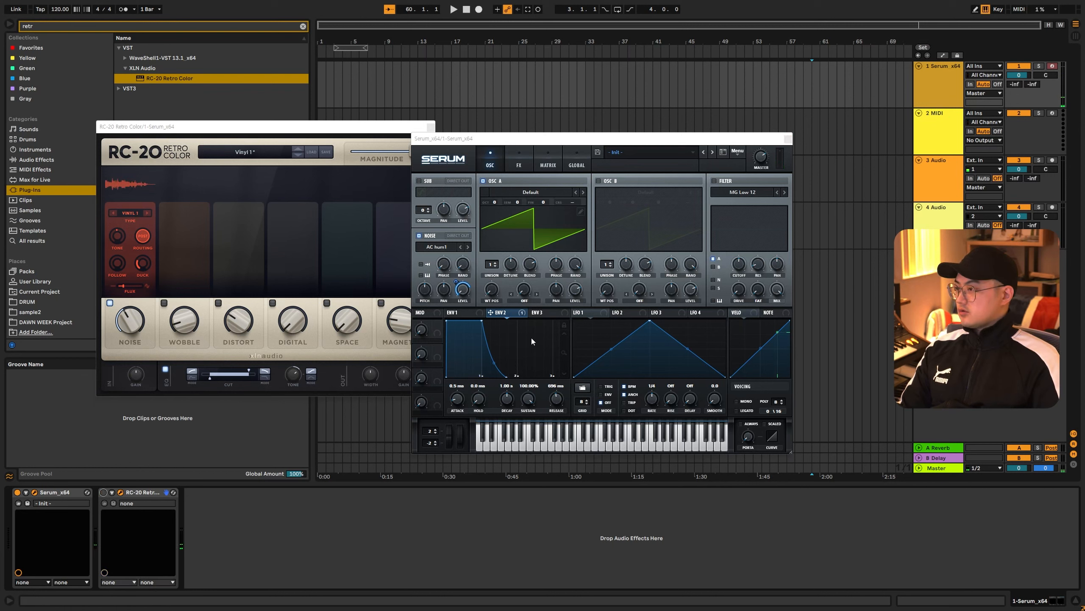
left_click(468, 246)
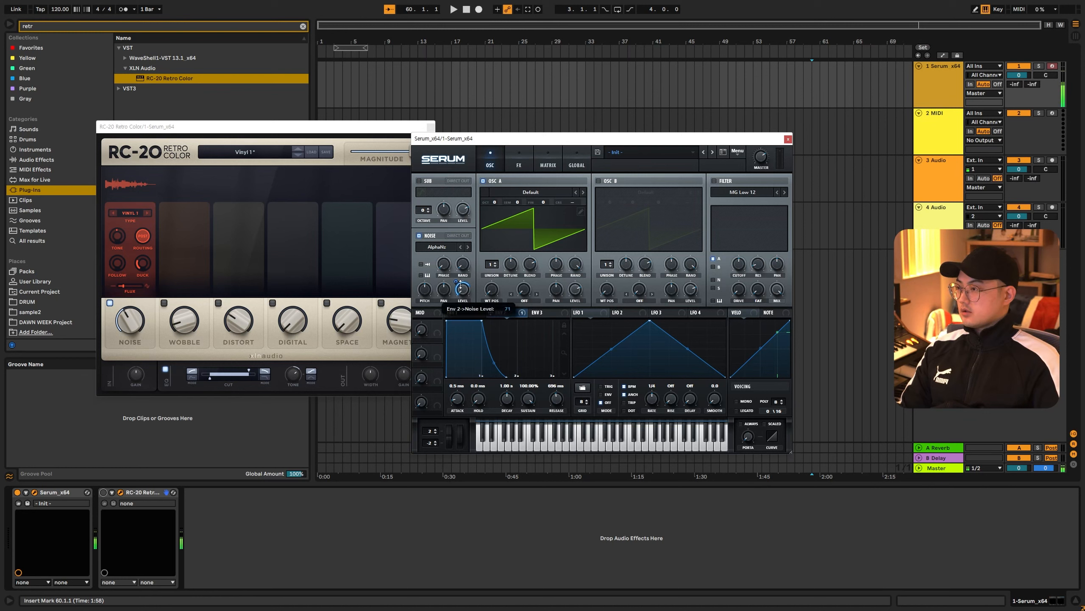
Set the release to 837 ms on Env 1 and 1.14 s on Env 2.
left_click(469, 313)
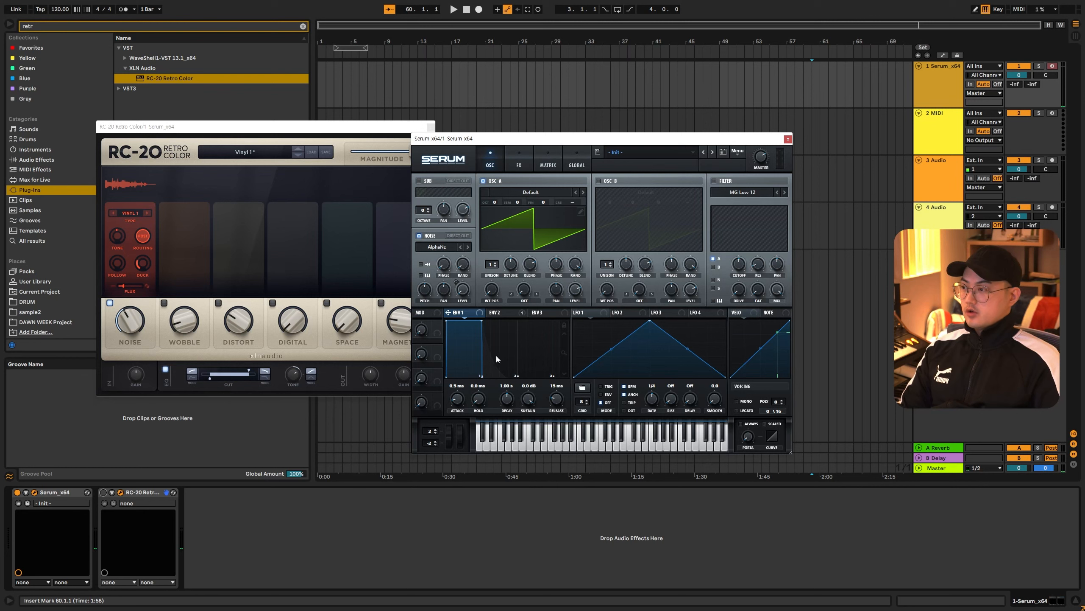
left_click_drag(557, 398, 560, 380)
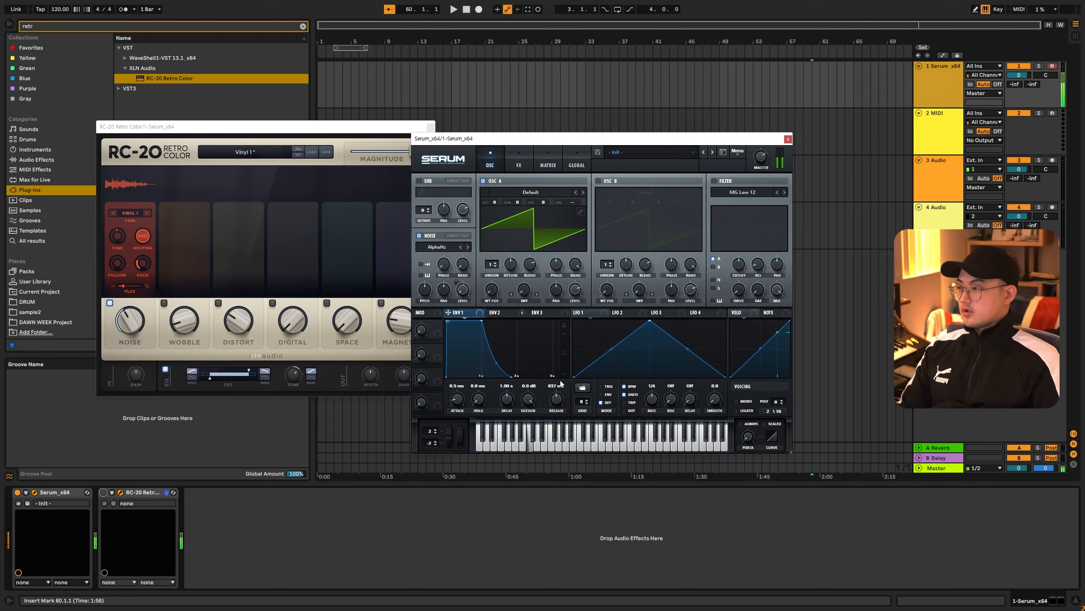
left_click(508, 313)
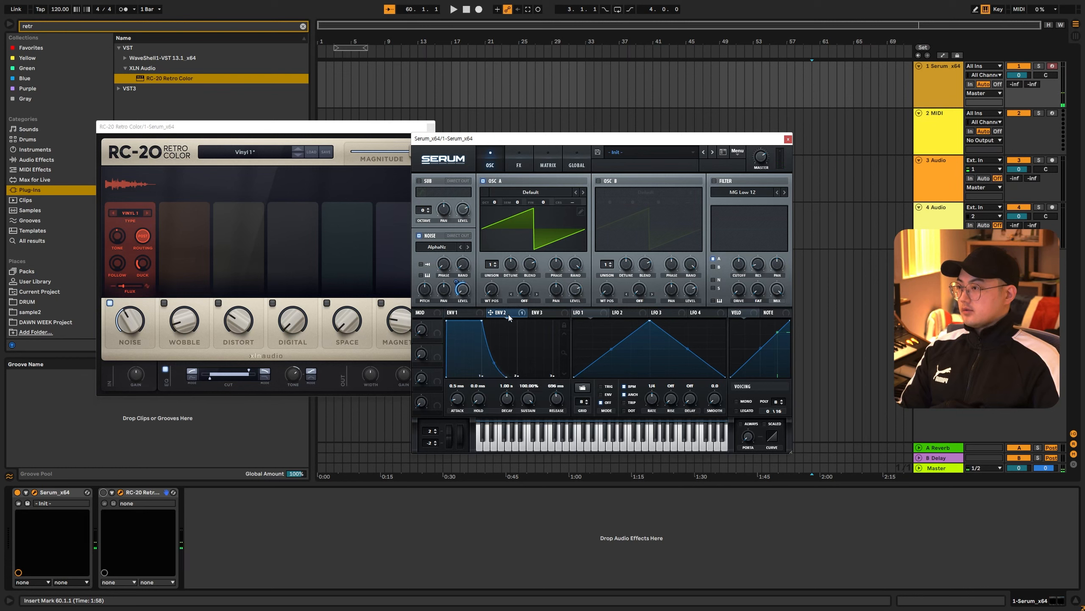
left_click_drag(558, 403, 559, 398)
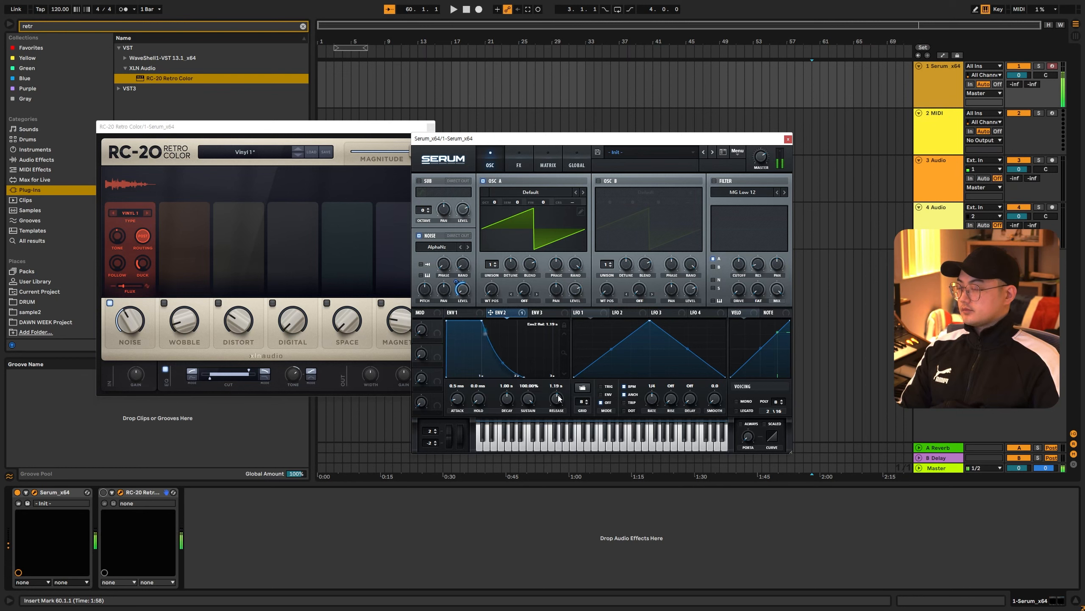
left_click(465, 314)
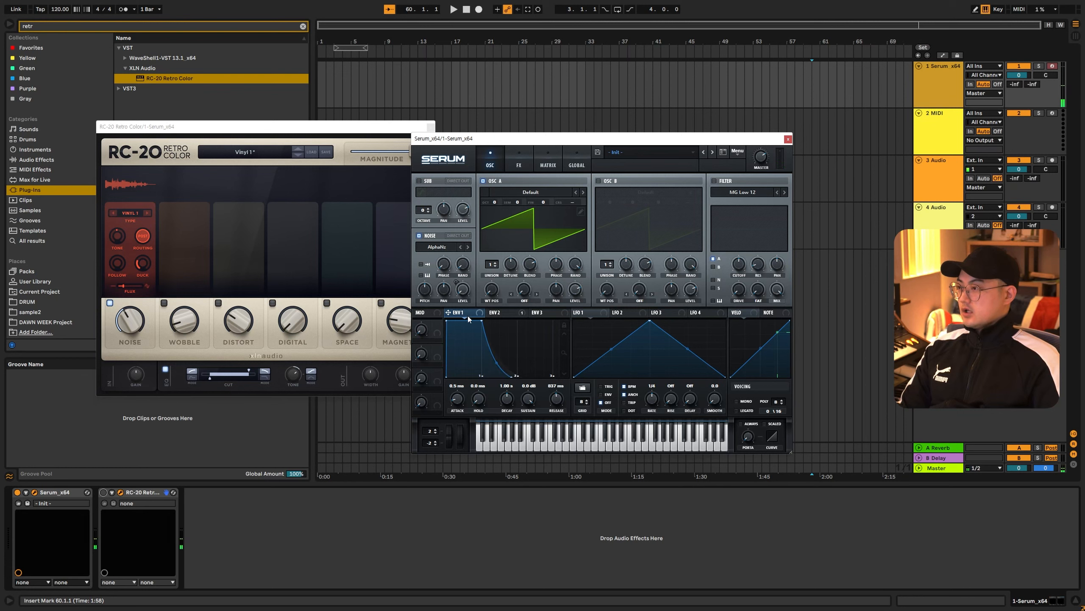
left_click(505, 314)
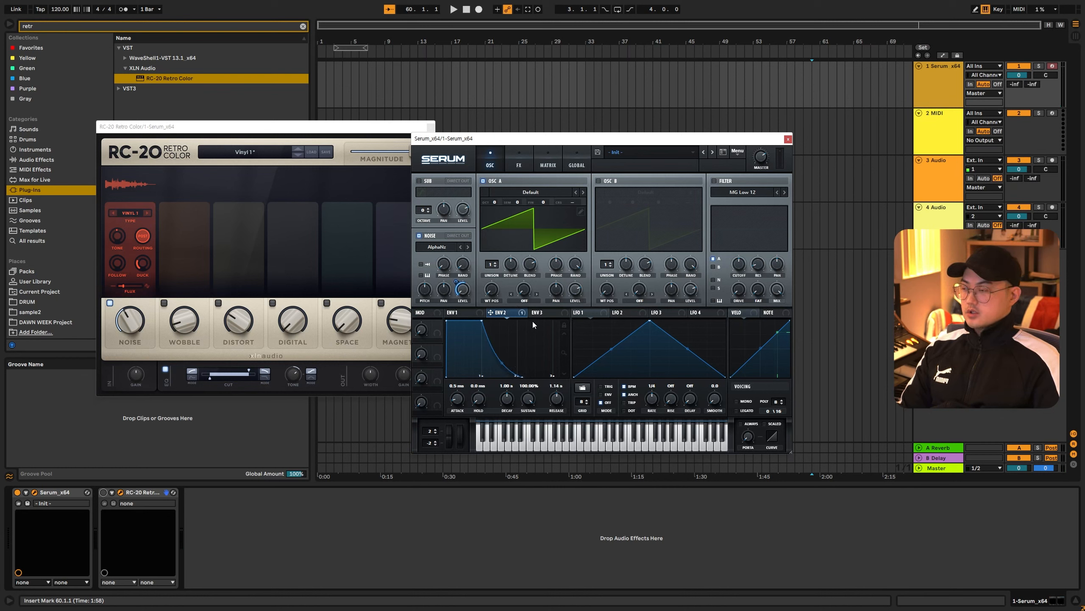
Assign Env 3 to oscillator A's level and set Env 2's attack to 2.1 ms.
left_click(545, 312)
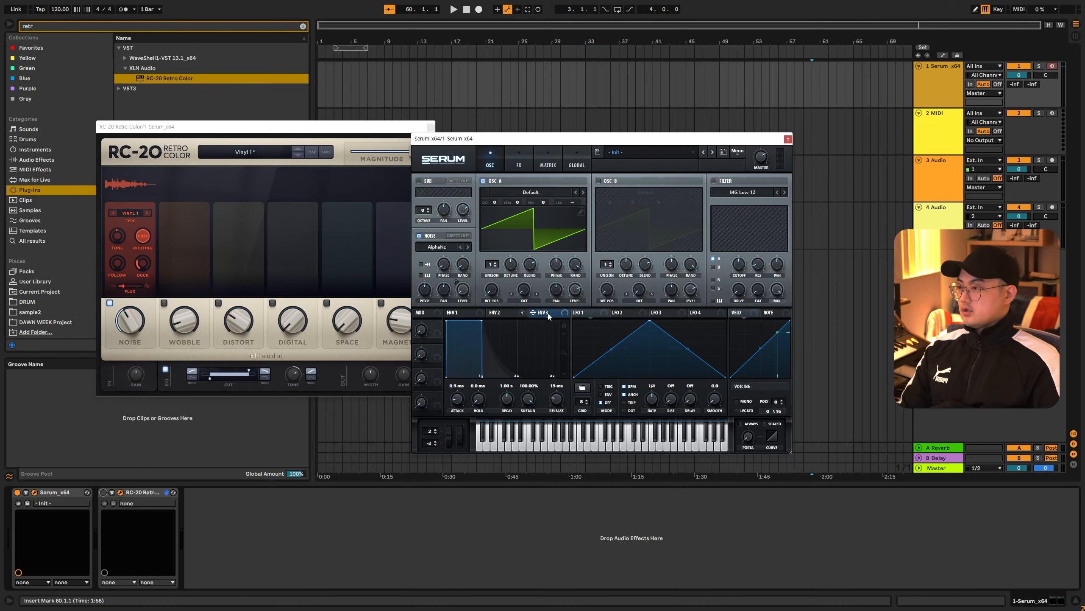
left_click_drag(574, 294, 579, 270)
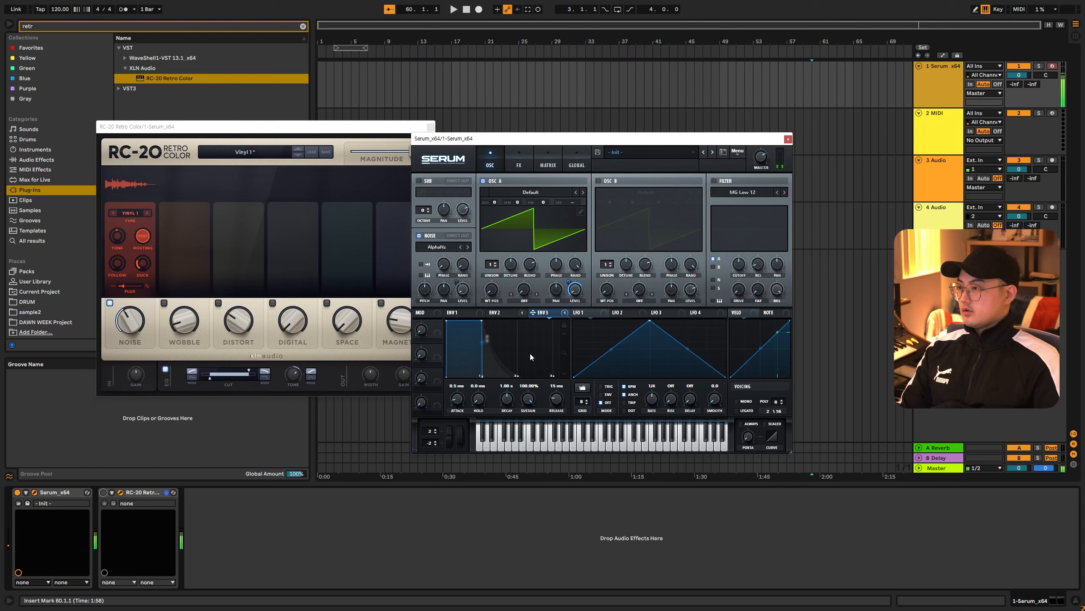
left_click(508, 313)
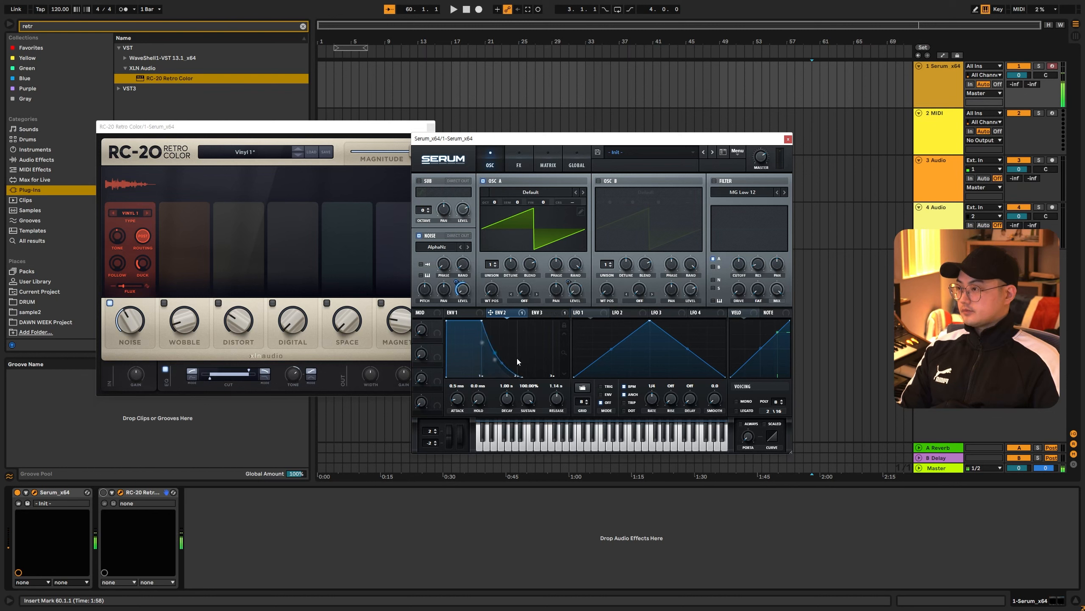
mouse_move(465, 407)
left_mouse_down()
mouse_move(464, 389)
mouse_move(465, 404)
left_mouse_up()
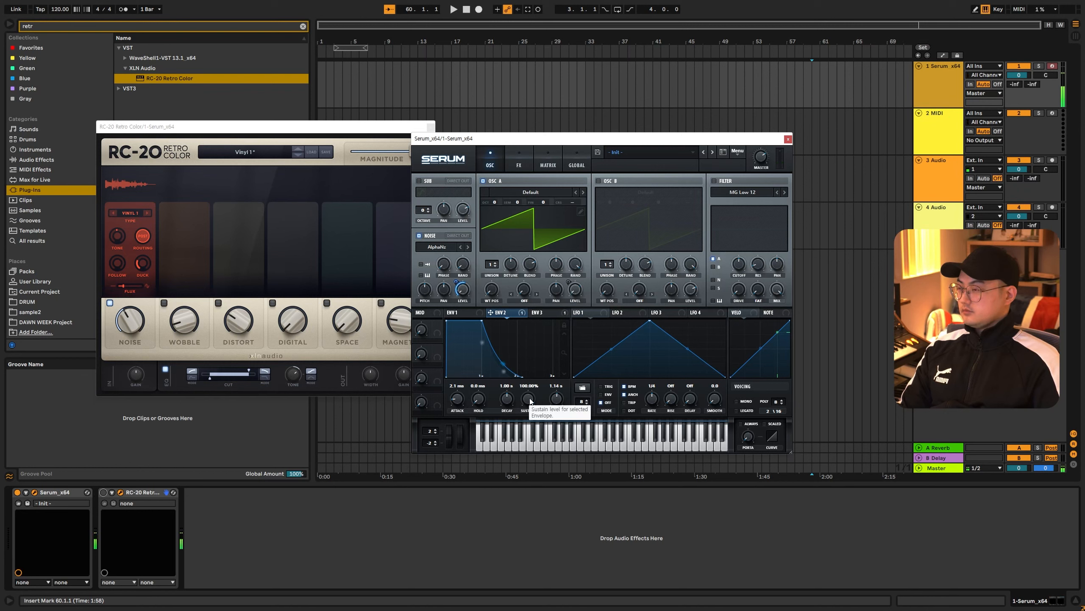
left_click(557, 316)
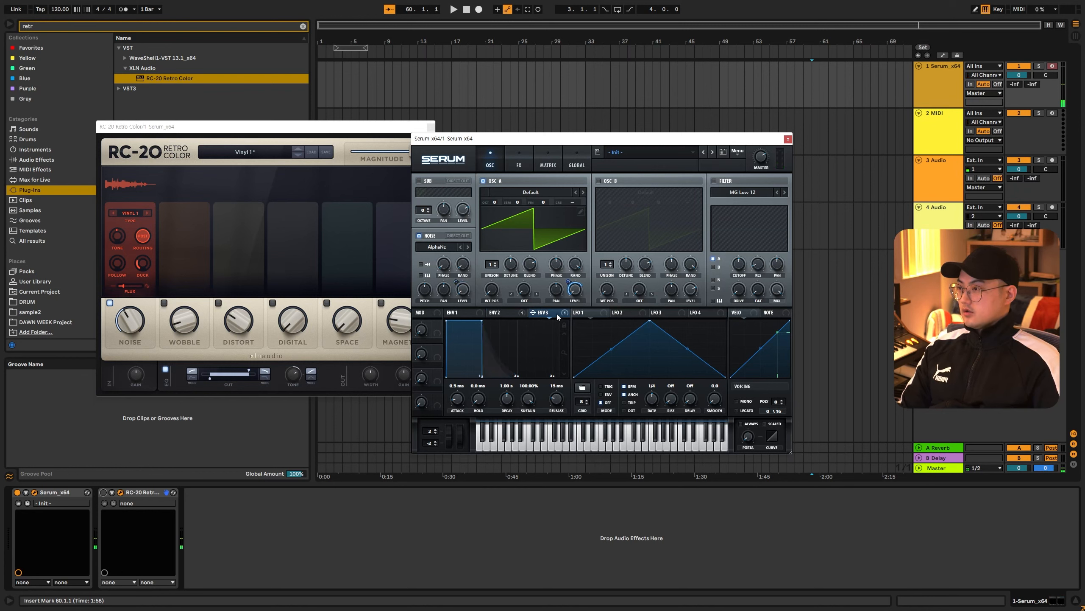
left_click(512, 313)
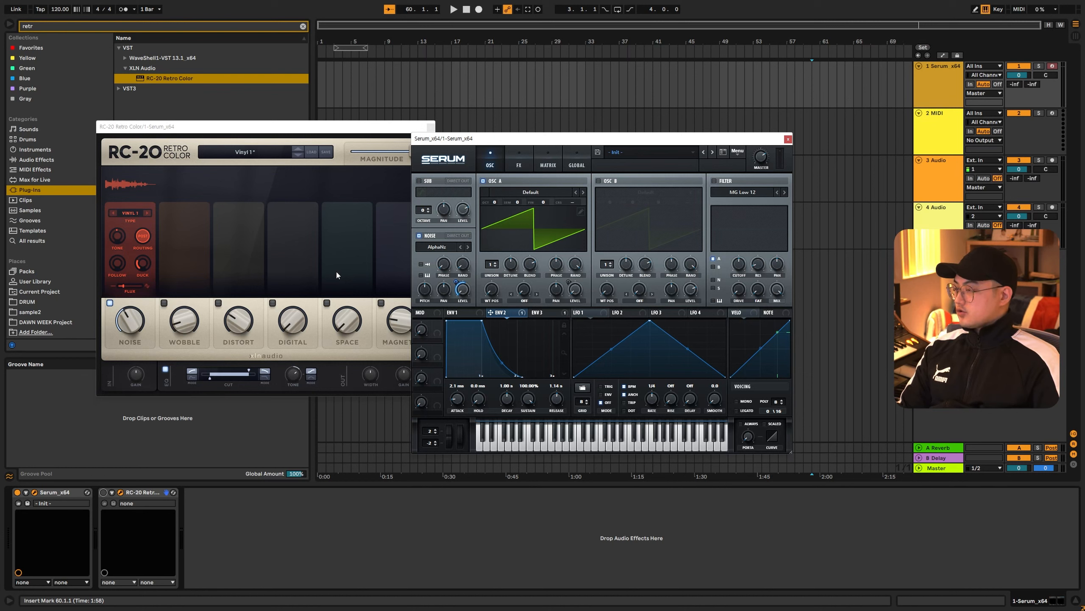
Turn off RC-20's Noise module and turn on its Wobble module.
mouse_move(458, 285)
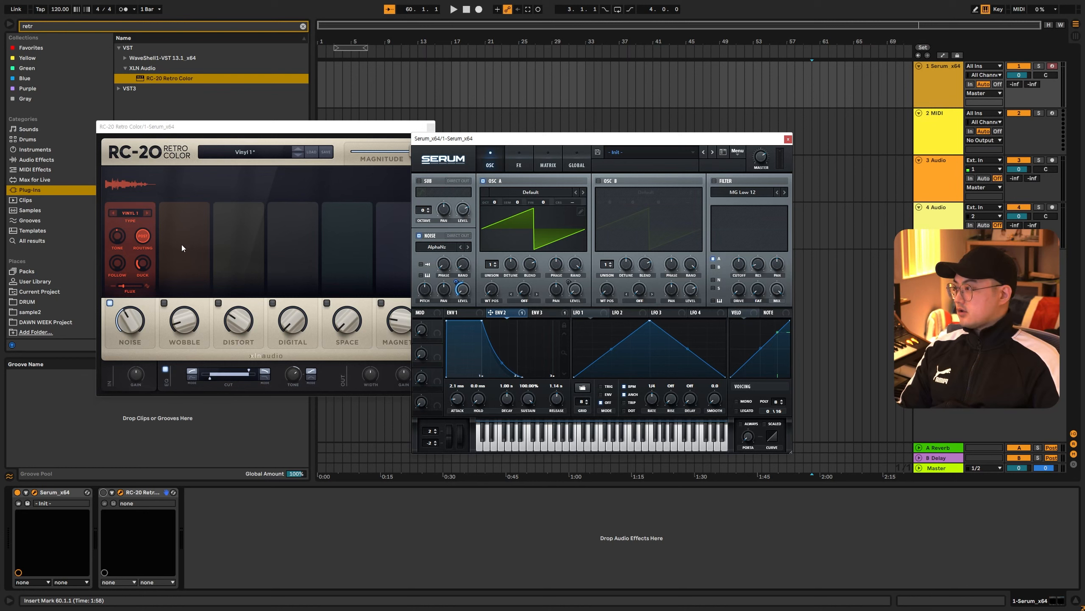
left_click(110, 303)
left_click(163, 303)
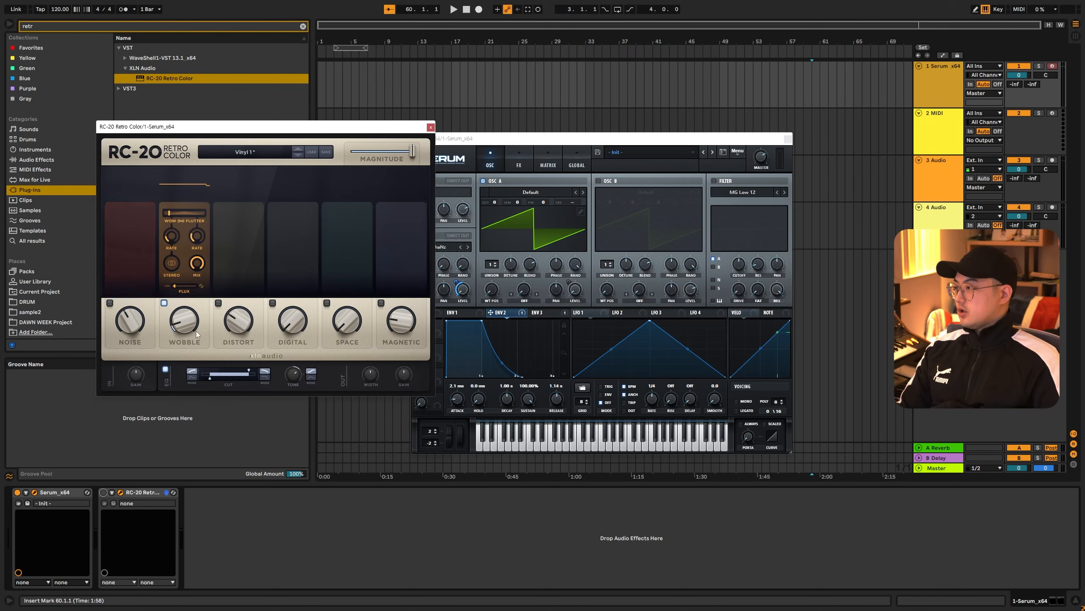
Select Serum's LFO 1 and shift the Wow/Flutter balance in RC-20's Wobble module from full flutter toward wow.
left_click(594, 313)
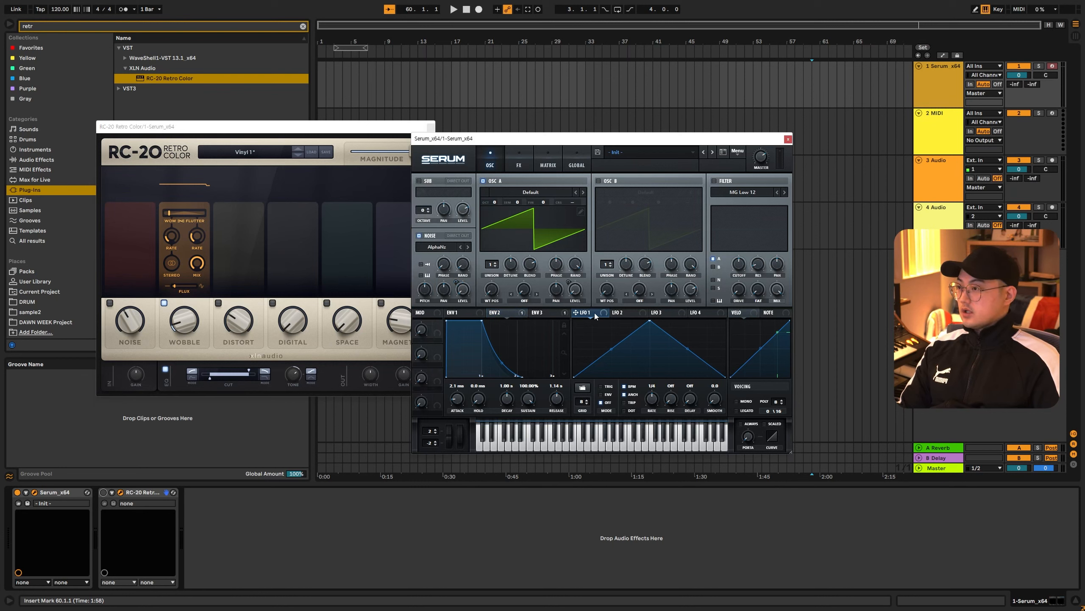
mouse_move(179, 212)
left_mouse_down()
mouse_move(155, 214)
mouse_move(288, 213)
mouse_move(170, 215)
left_mouse_up()
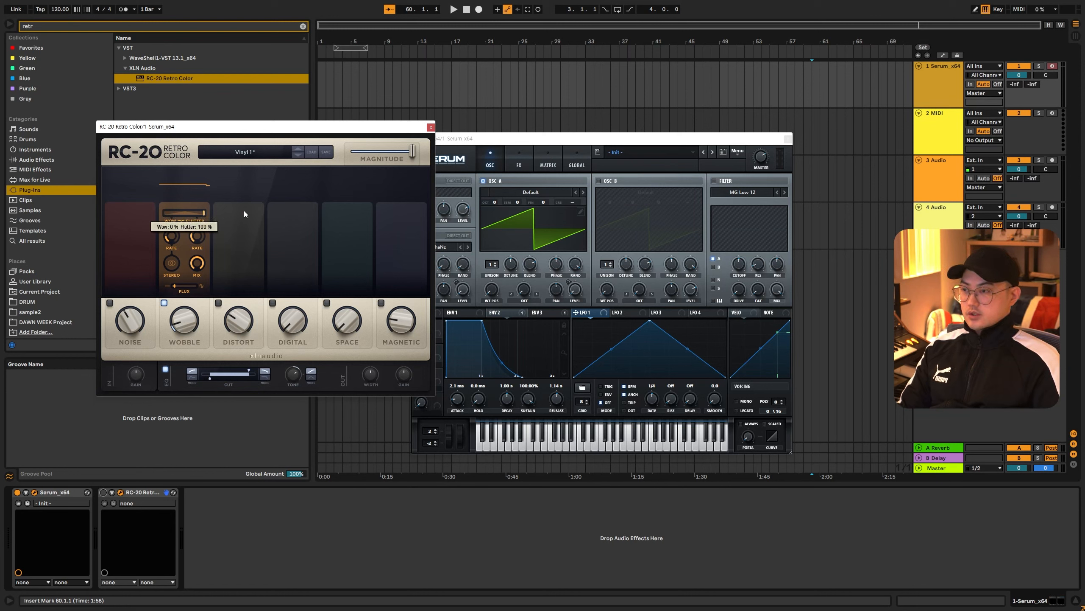
left_click_drag(193, 221, 182, 268)
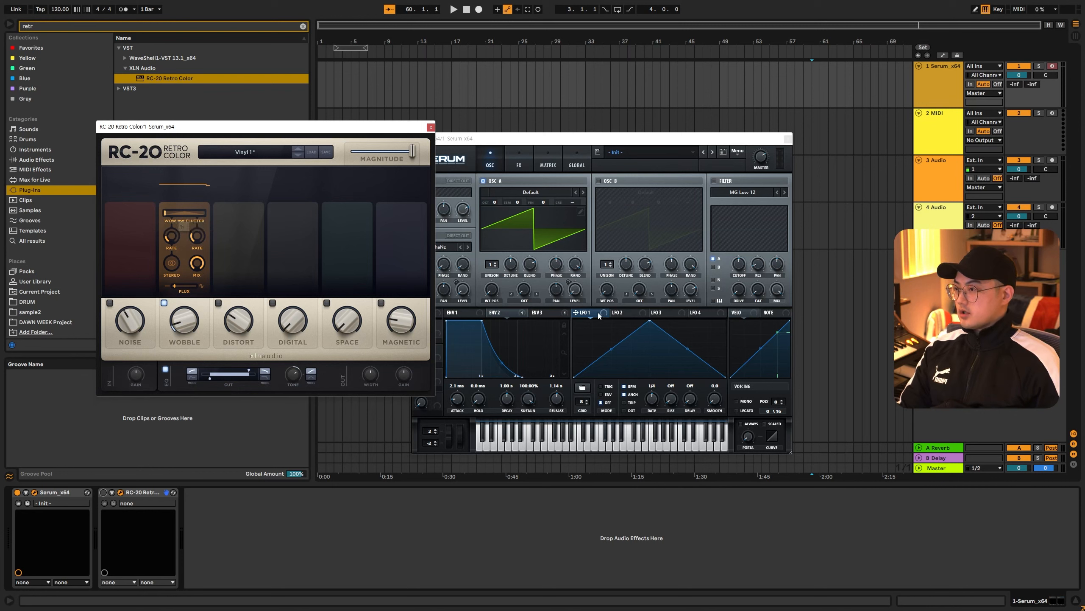
Load the basic sine shape into both LFO 1 and LFO 2 in Serum.
left_click(633, 404)
left_click(583, 388)
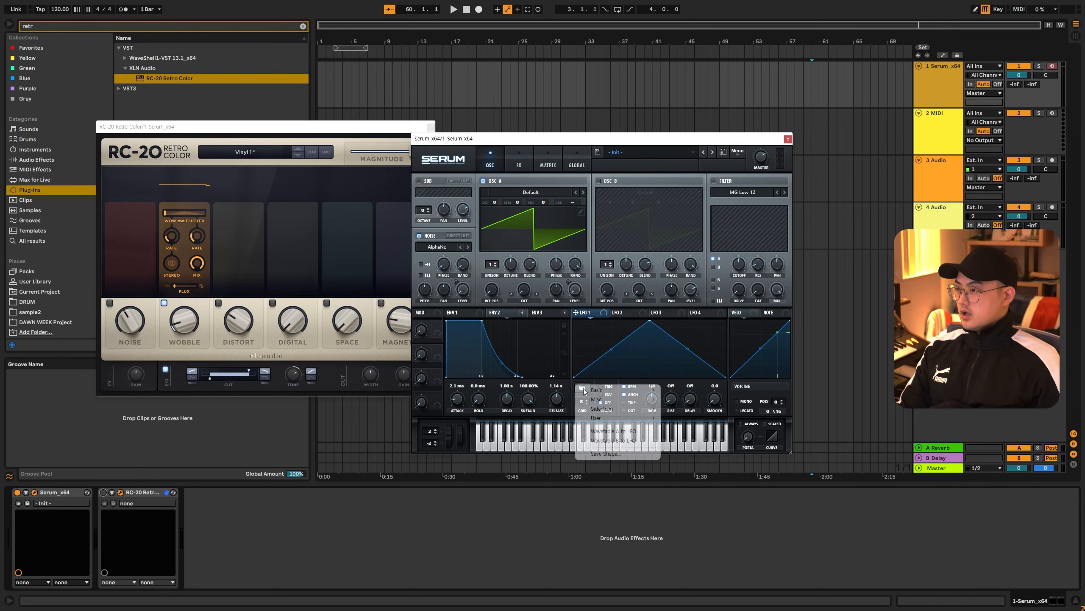
mouse_move(620, 390)
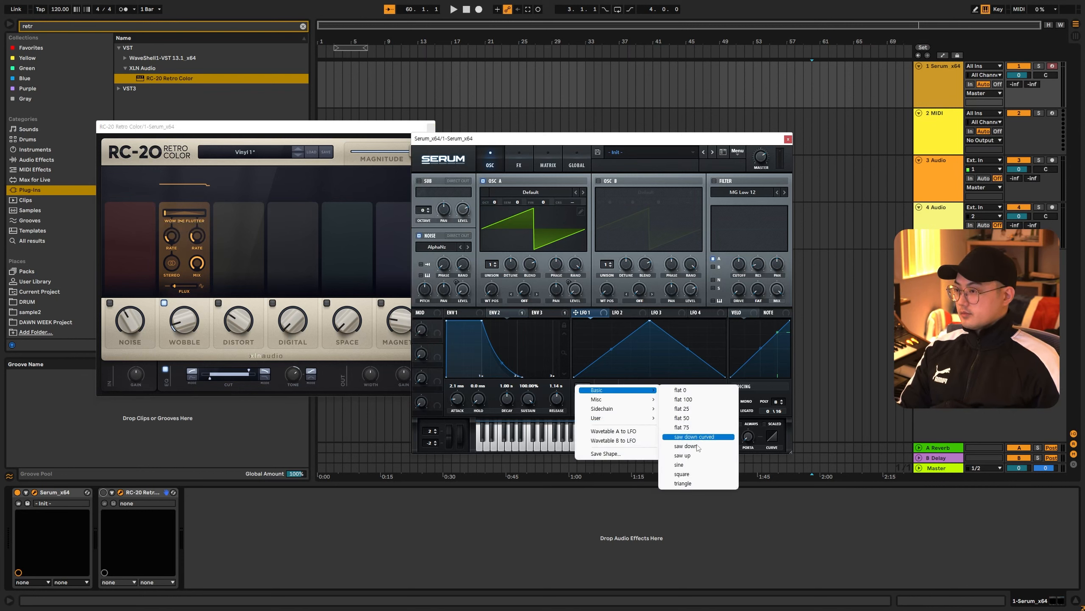
left_click(684, 465)
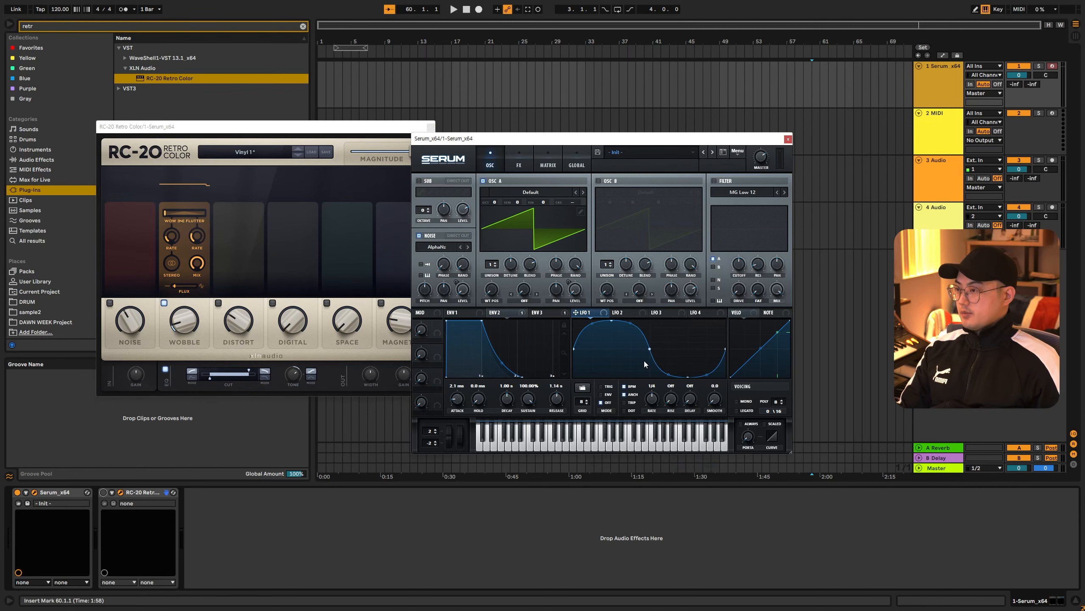
left_click(626, 313)
left_click(583, 387)
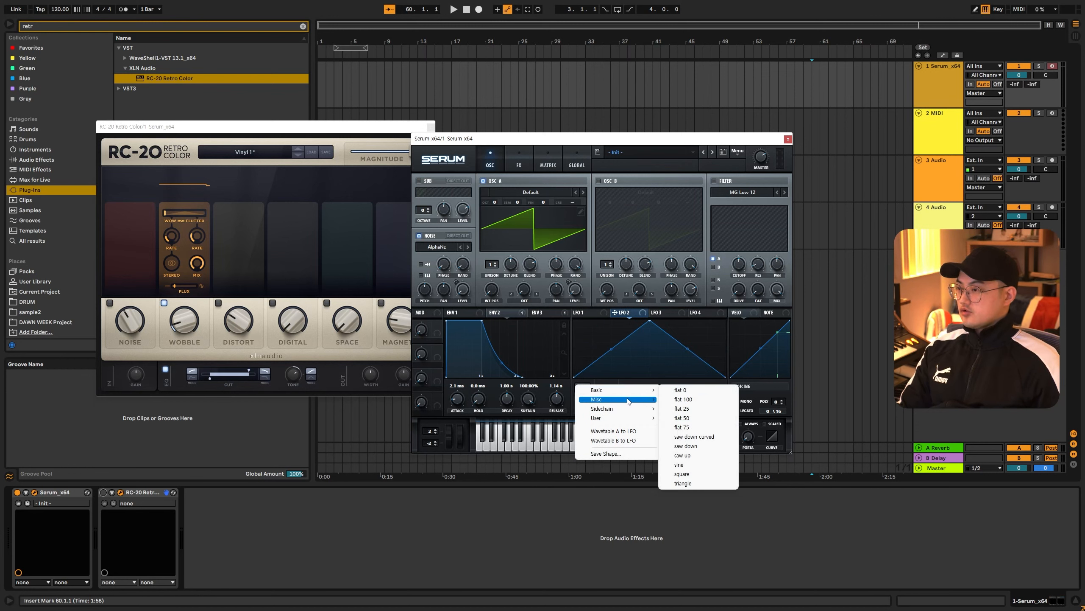
mouse_move(647, 391)
left_click(681, 465)
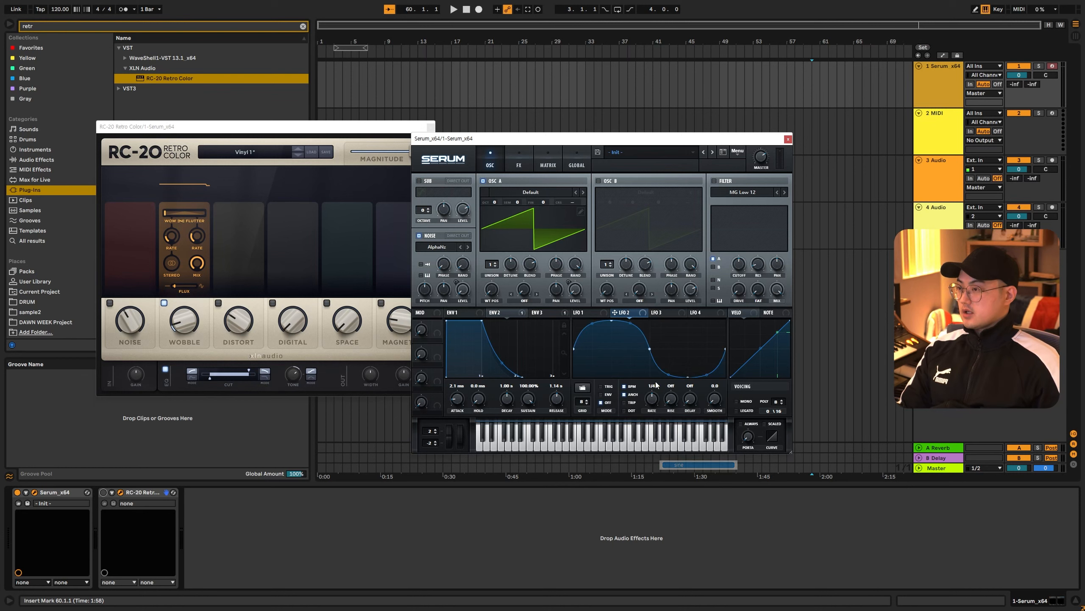
Turn off BPM sync for the LFO rates, setting LFO 2 to about 15.0 Hz and LFO 1 to 0.4 Hz.
left_click(625, 386)
left_click_drag(652, 401, 653, 393)
left_click(593, 314)
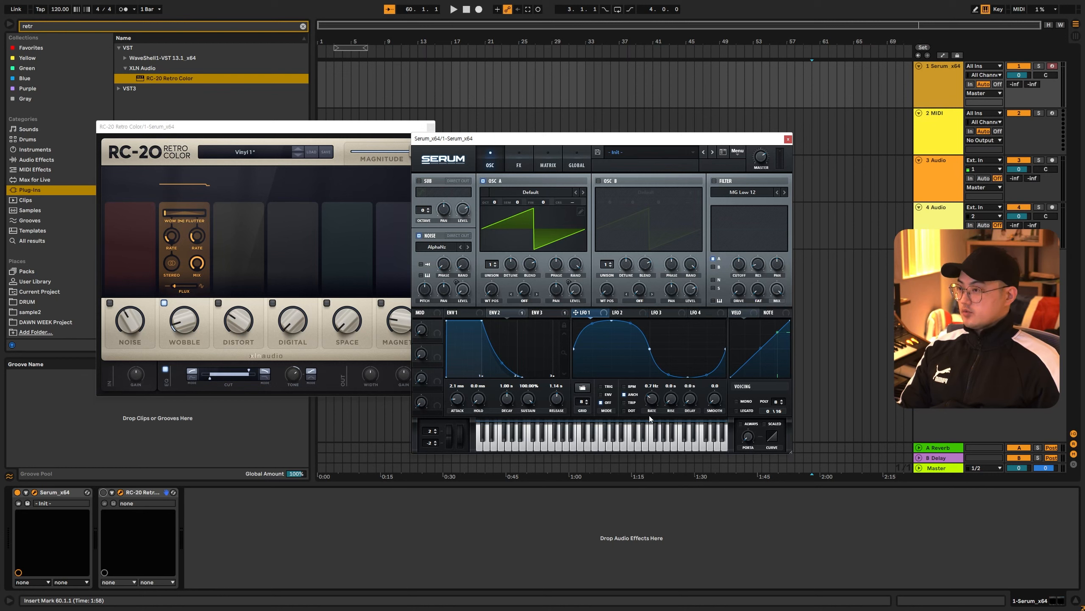
left_click_drag(660, 404, 662, 409)
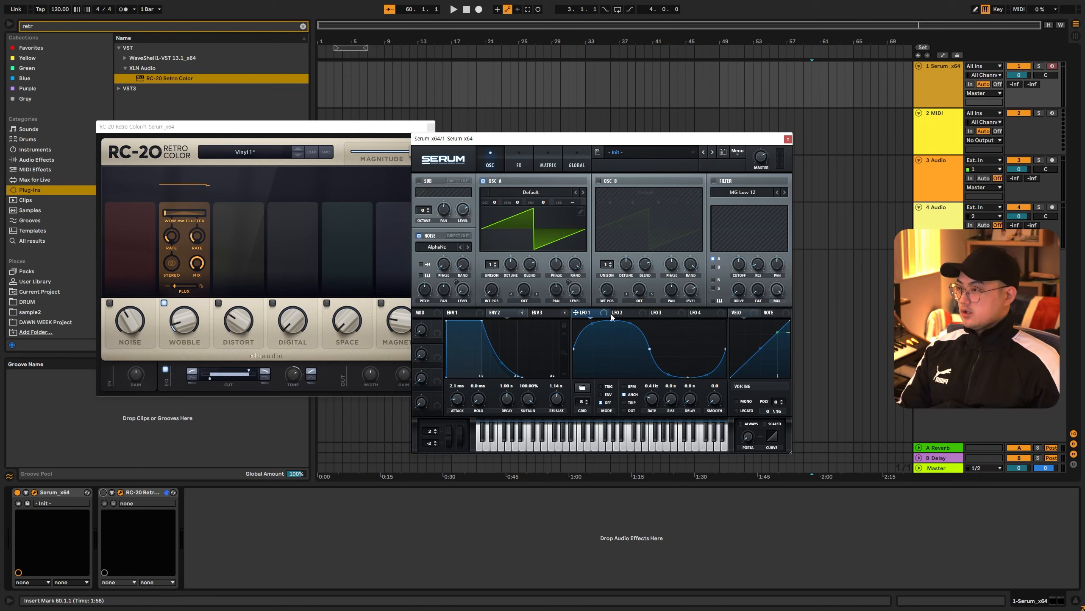
Add LFO 1 and LFO 2 as sources in the two free modulation matrix rows below Env 3.
left_click(435, 222)
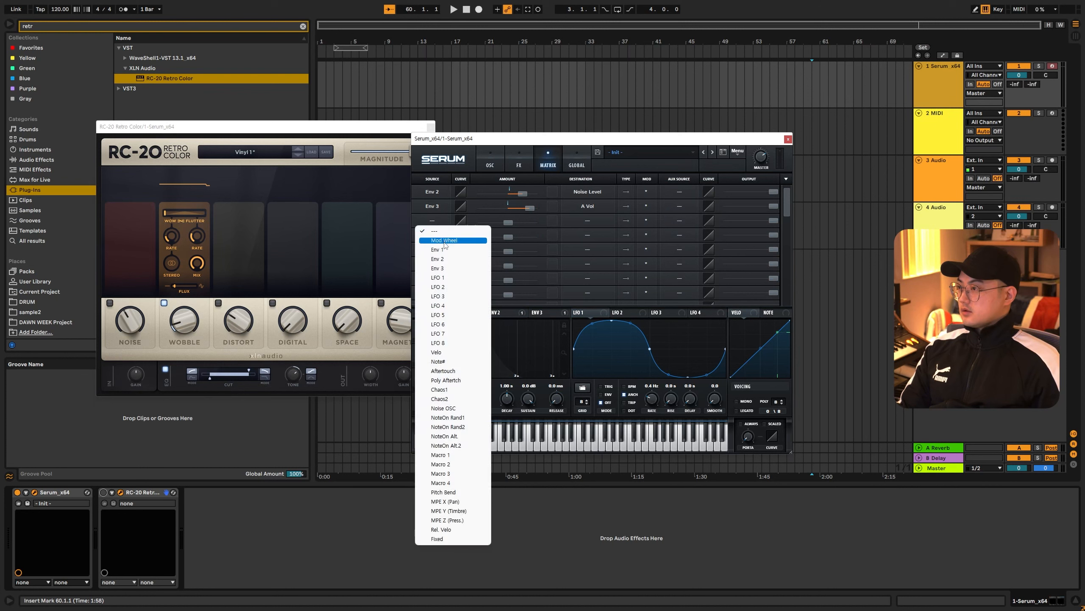
left_click(448, 279)
left_click(435, 236)
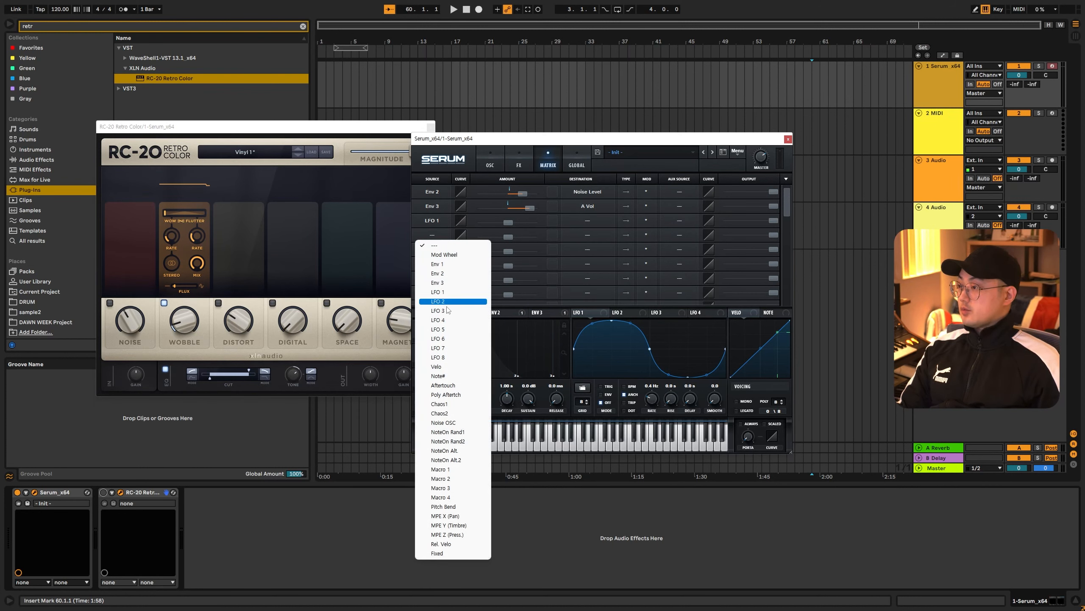
left_click(438, 301)
Route both the LFO 1 and LFO 2 matrix rows to the global master tuning destination (Mast.Tun).
left_click(587, 235)
mouse_move(592, 296)
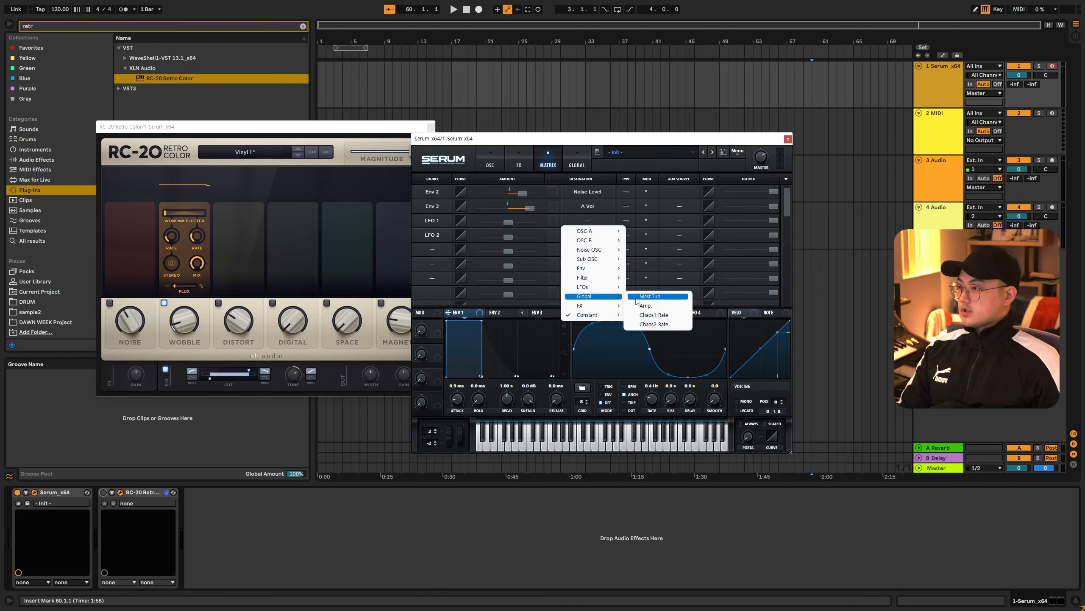
left_click(641, 305)
left_click(588, 235)
left_click(641, 319)
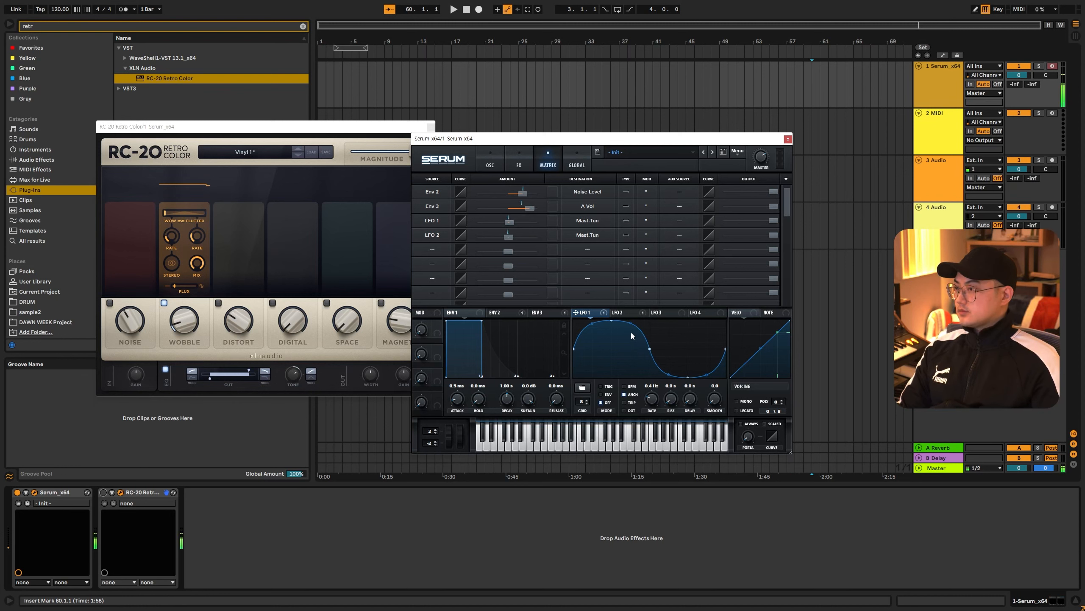
Lower the matrix output of the LFO 1 row to just over half and that of LFO 2 to zero.
mouse_move(773, 235)
left_mouse_down()
mouse_move(737, 233)
mouse_move(764, 220)
left_mouse_up()
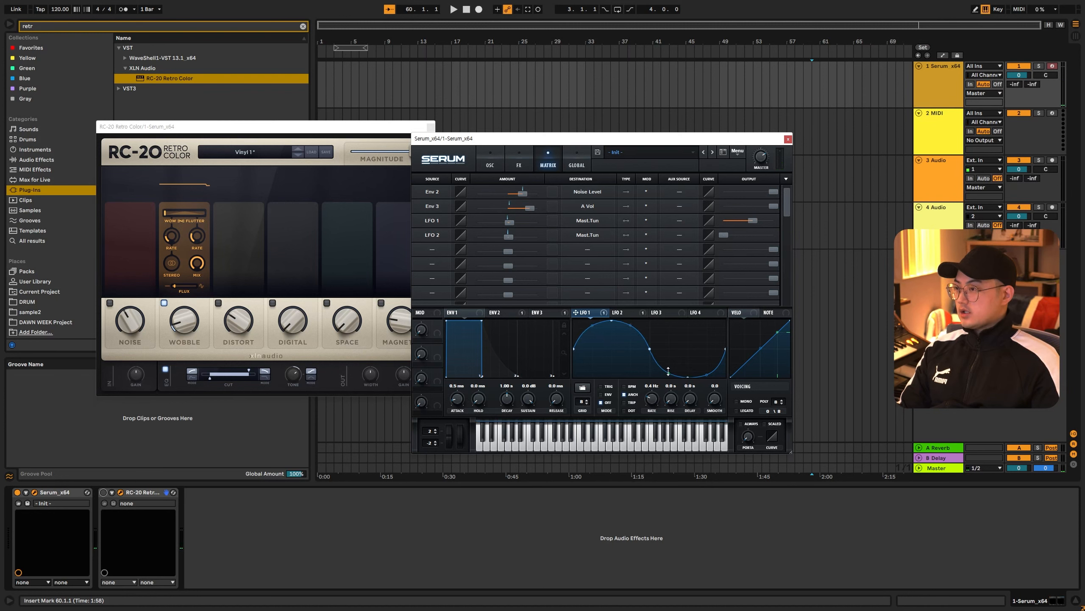
left_click(626, 315)
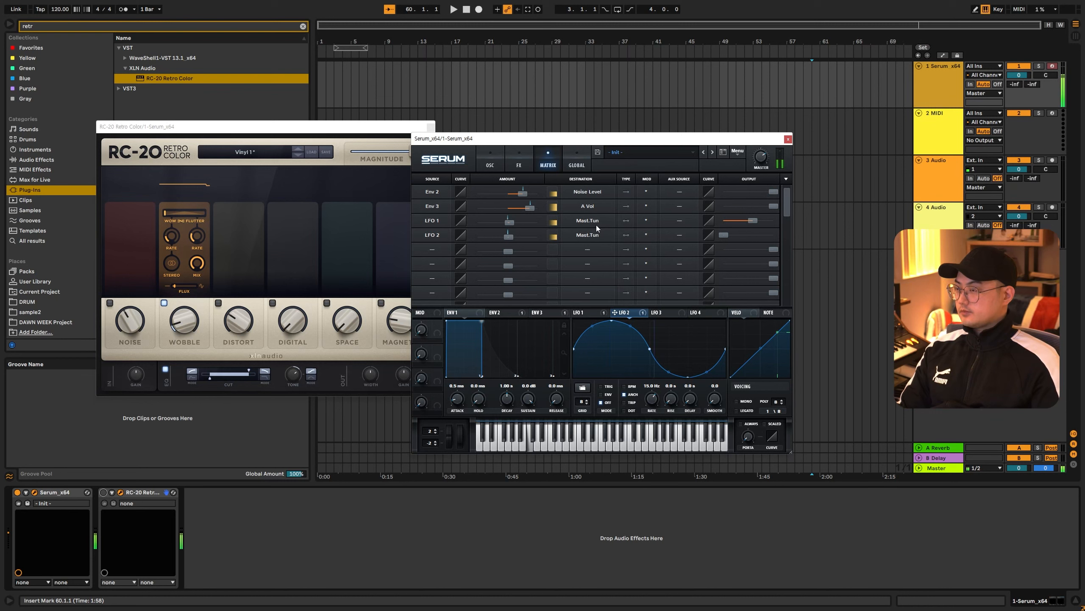
left_click(584, 313)
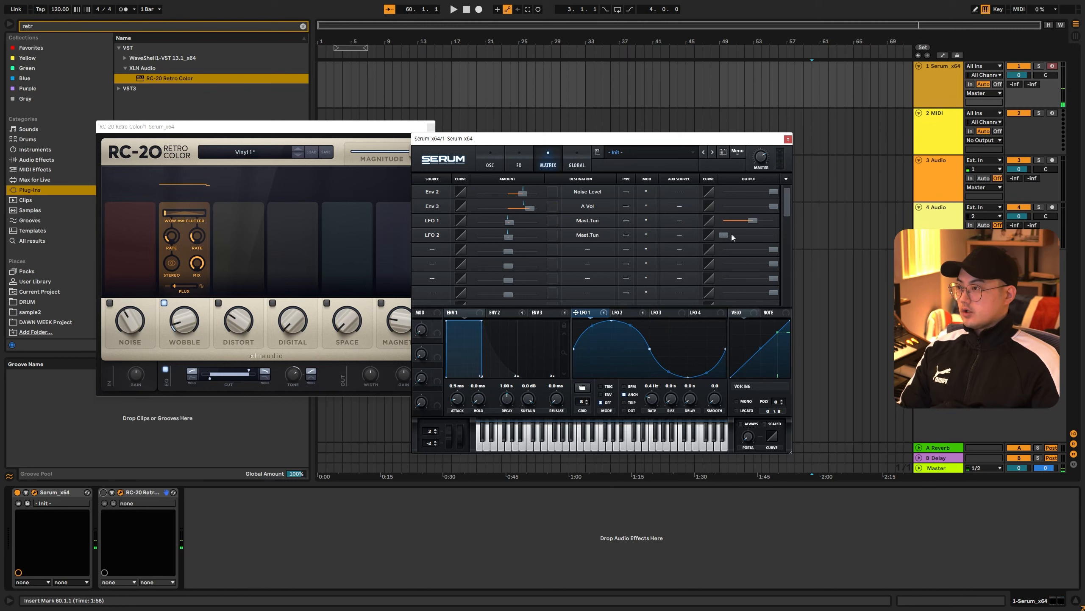
Raise the LFO 2 row's matrix output to about 30.
left_click_drag(731, 235, 762, 240)
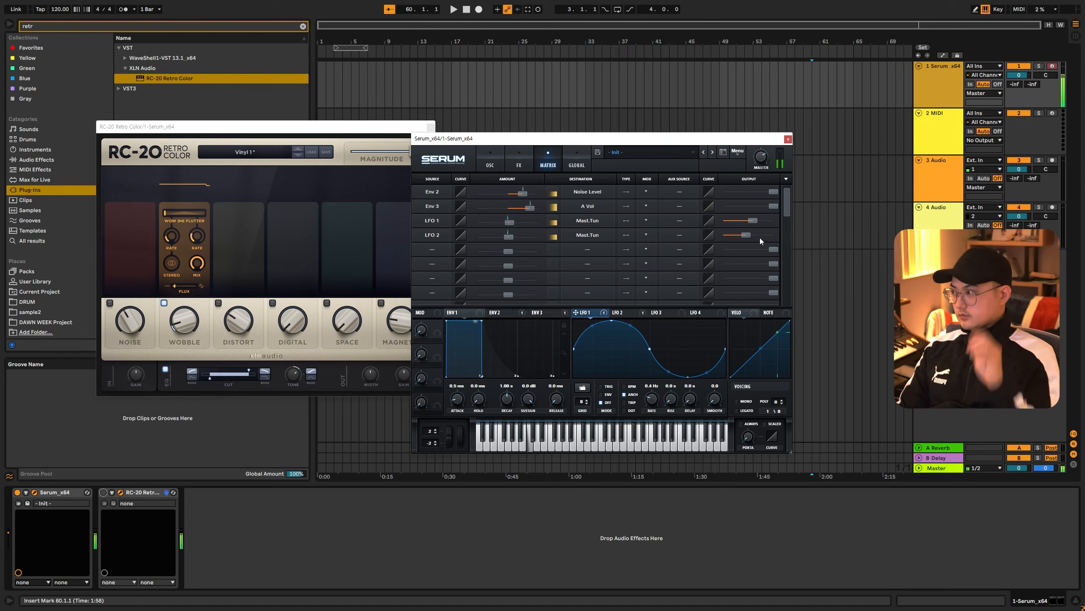
left_click(629, 312)
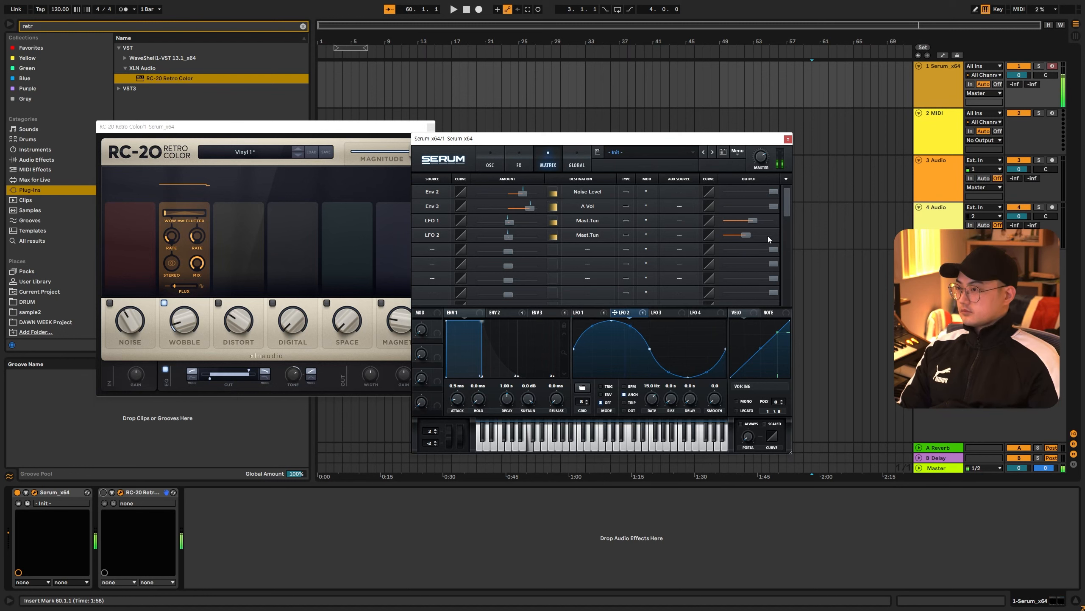
left_click_drag(768, 236, 738, 236)
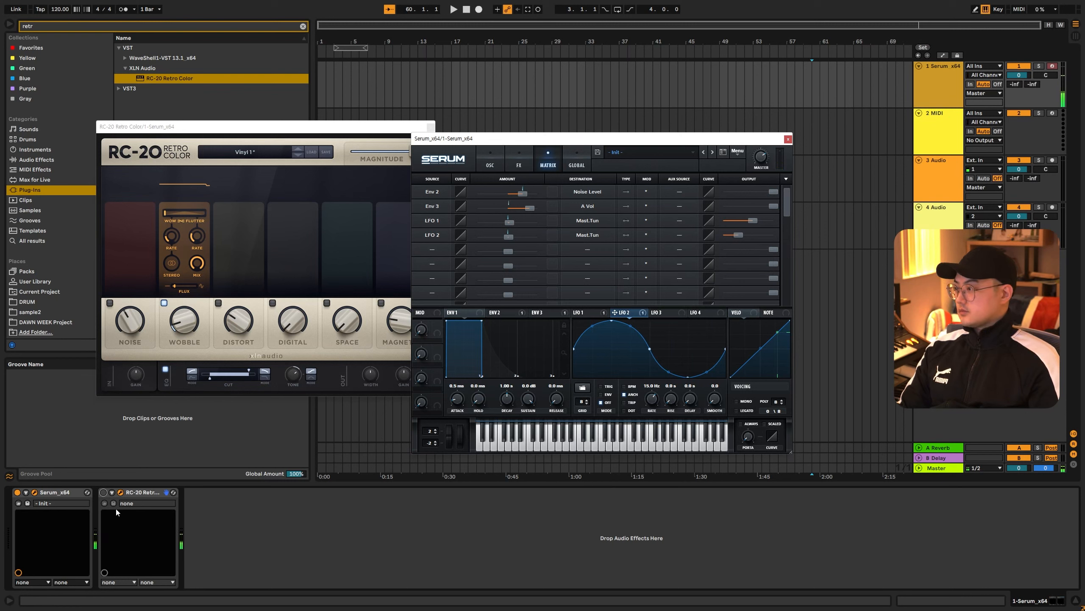
Turn RC-20 back on and bypass the LFO 1 and LFO 2 tuning rows in Serum's matrix.
left_click(104, 493)
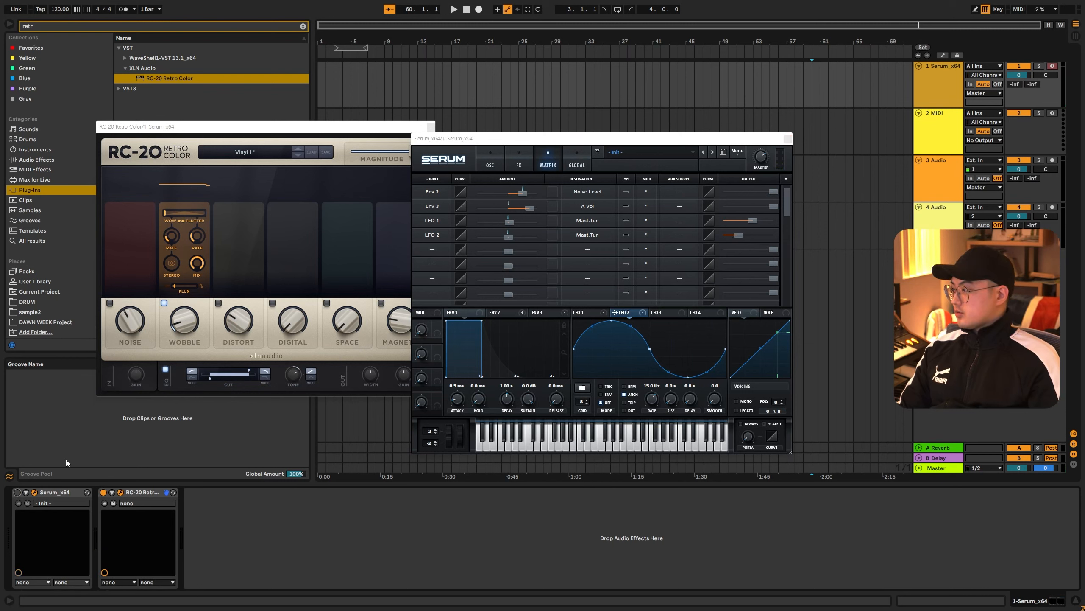
left_click(645, 235)
left_click(657, 265)
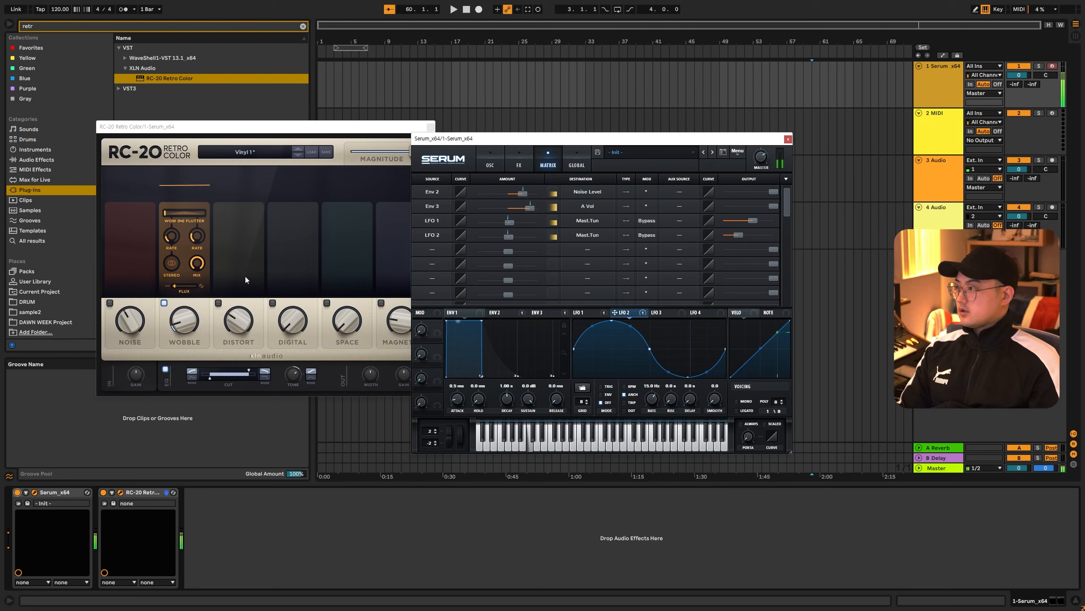
Adjust the Wobble module's Wow/Flutter balance and flutter rate in RC-20 and raise its Wobble amount to 61%.
left_click(183, 216)
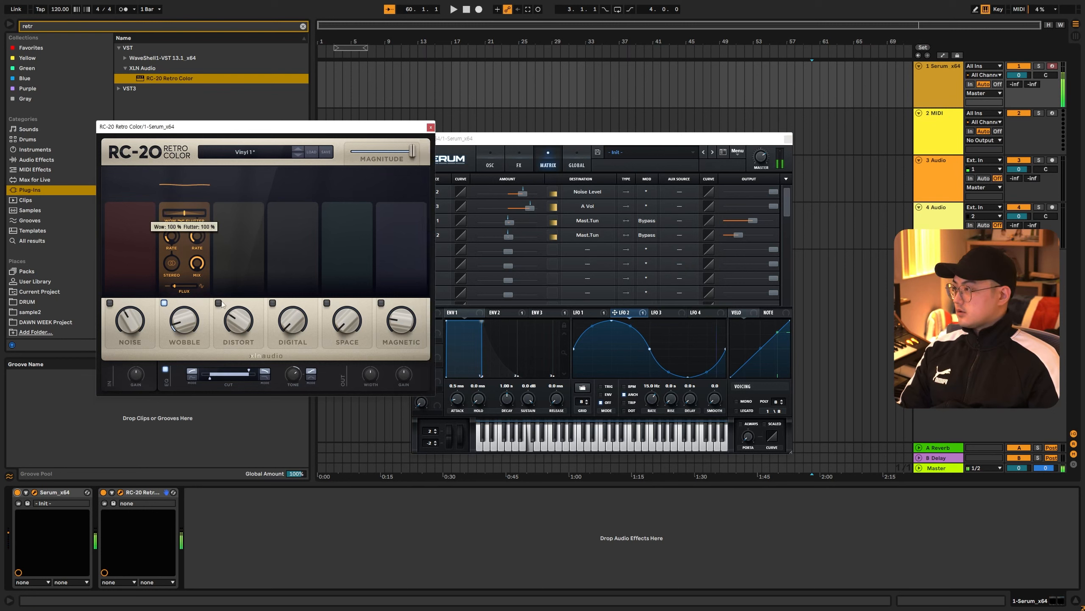
mouse_move(197, 240)
left_click_drag(198, 240, 203, 218)
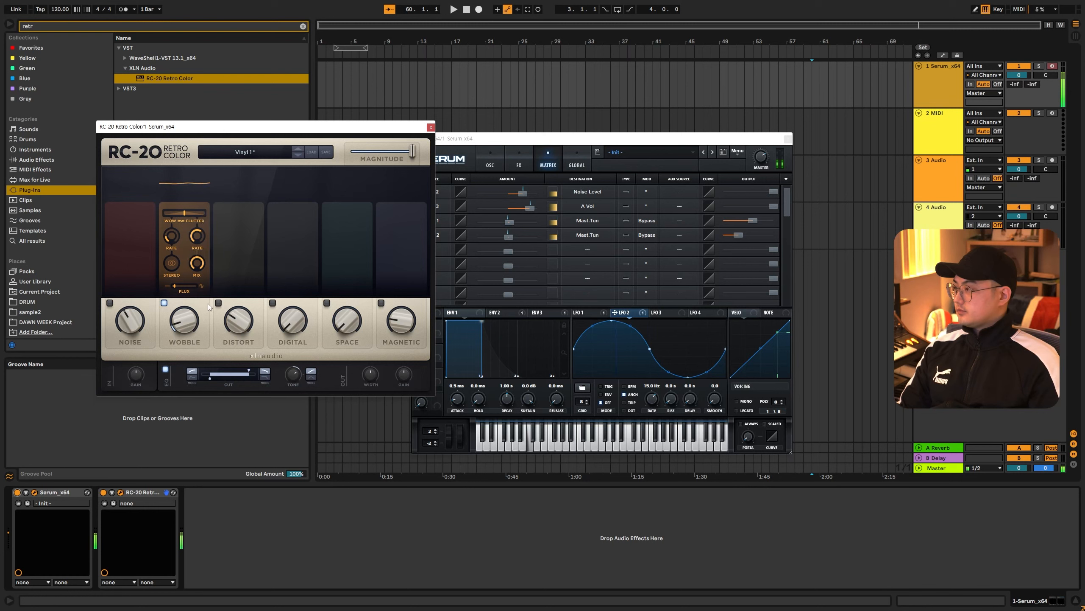
left_click_drag(184, 322, 195, 264)
Re-enable Serum's LFO 1 tuning row with an LFO rate of 0.3 Hz and a matrix output of 30.
left_click(647, 232)
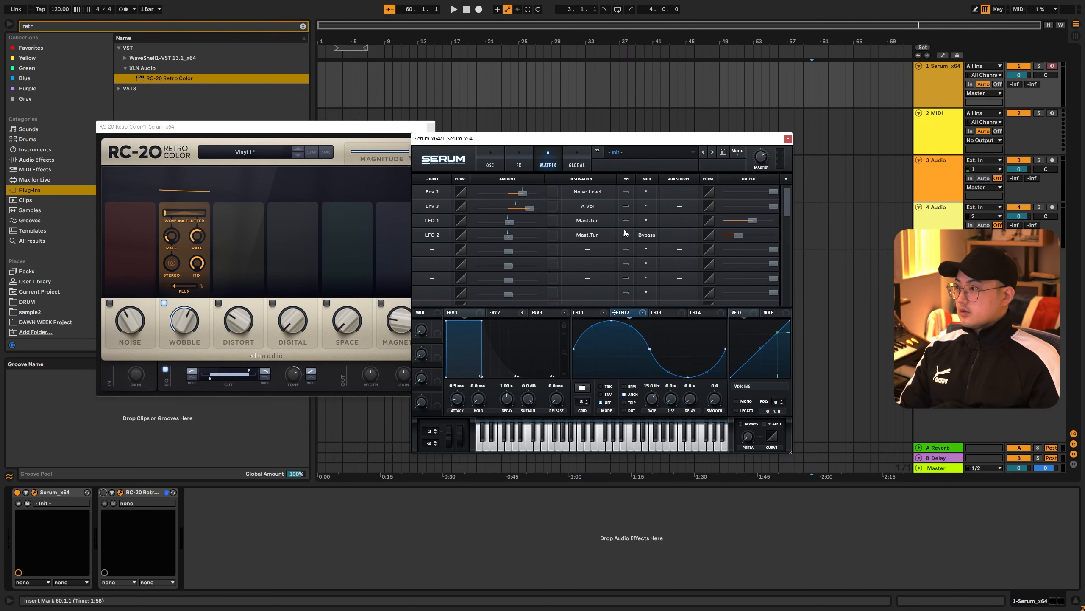
left_click(589, 313)
left_click_drag(650, 401, 657, 397)
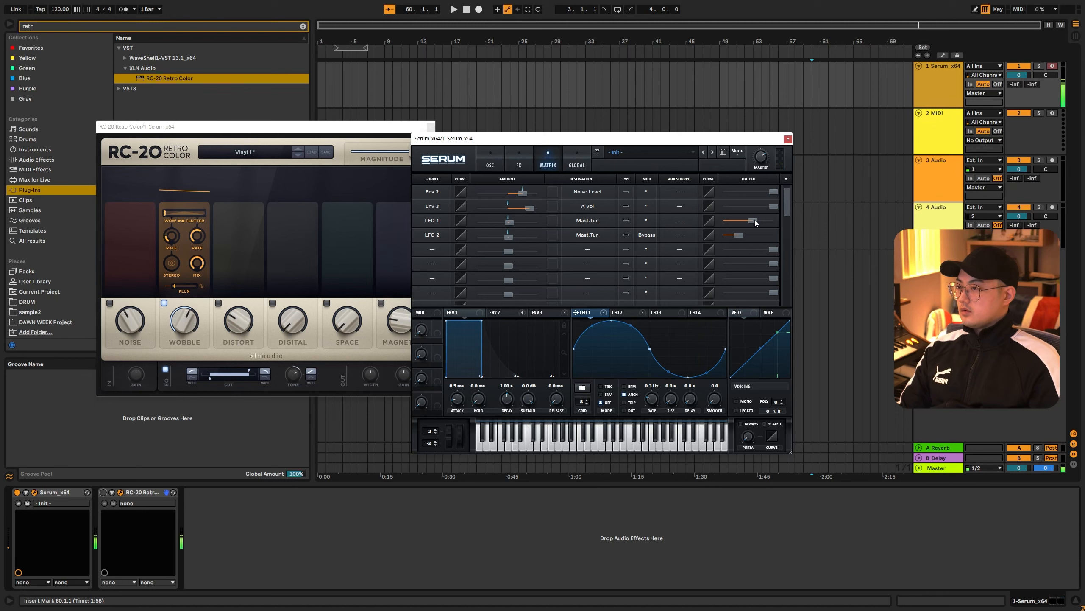
left_click_drag(755, 219, 732, 222)
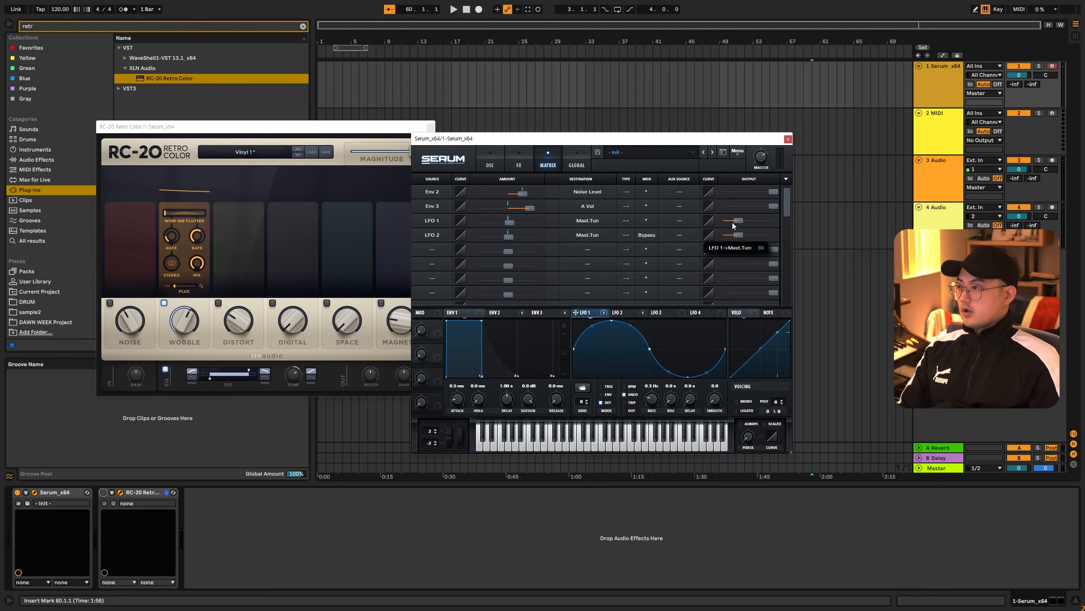
key("a")
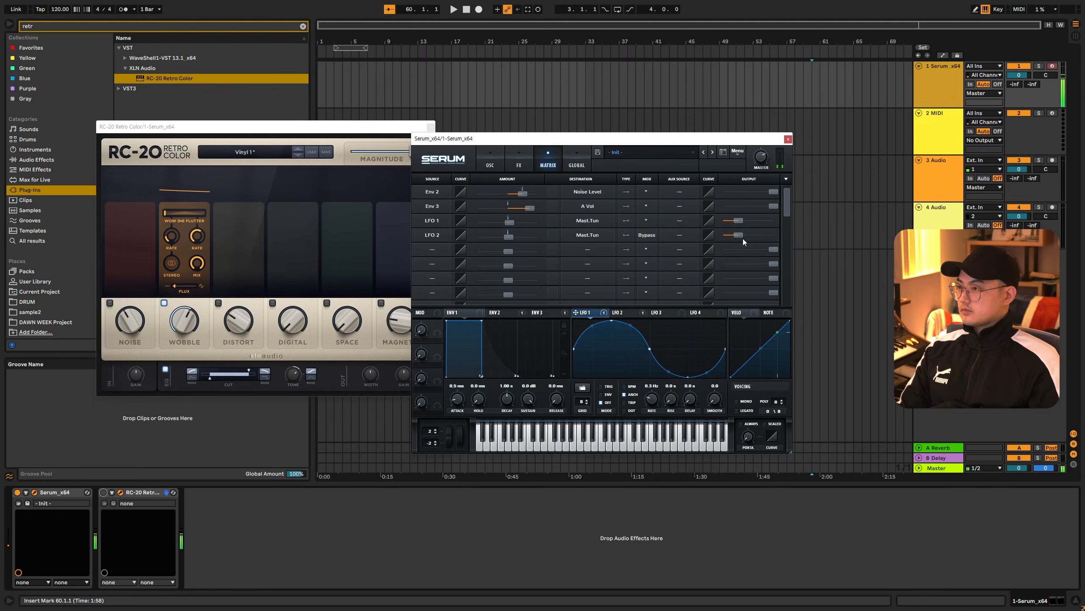
Re-enable the LFO 2 tuning row in the matrix and play a test note.
left_click(648, 237)
left_click(658, 263)
left_click(651, 236)
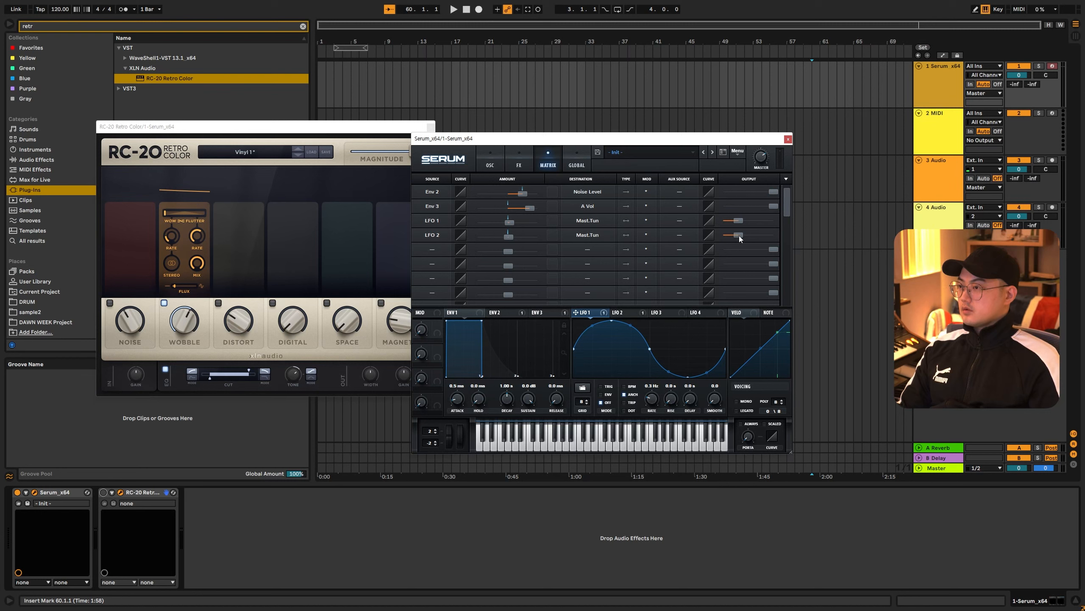
key("a")
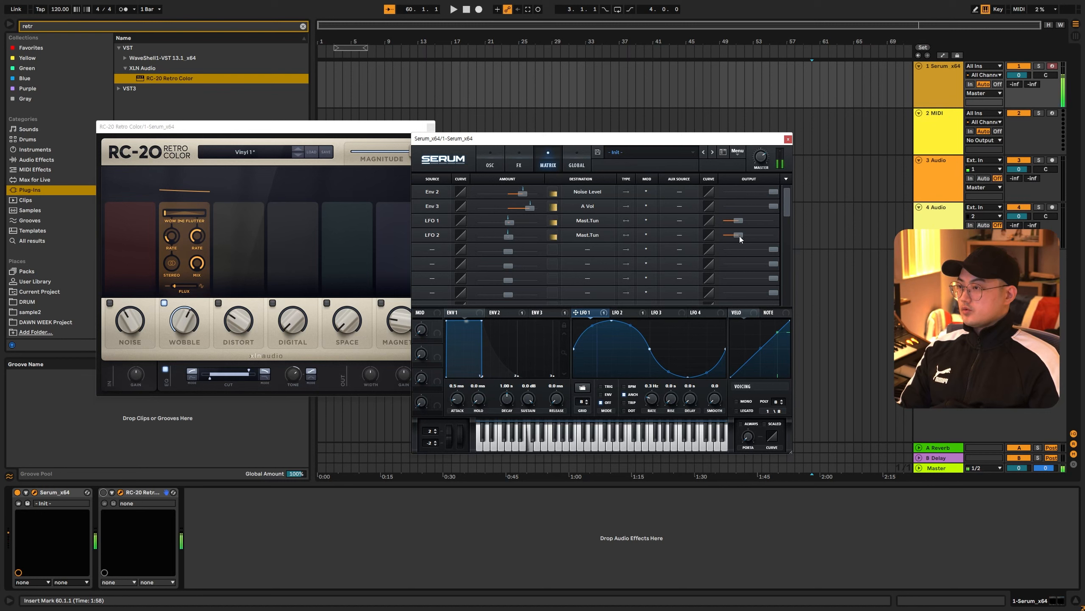
Set LFO 2's rate to 14.6 Hz and lower its matrix output to slightly above 15.
left_click_drag(739, 236, 736, 238)
left_click(623, 312)
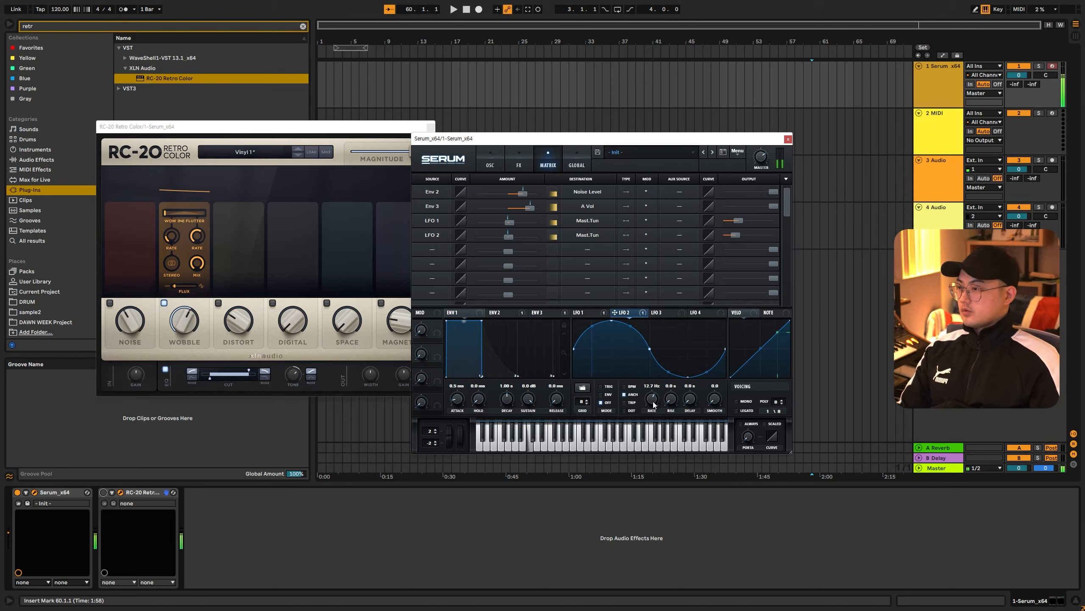
left_click_drag(746, 234, 737, 235)
left_click_drag(651, 400, 652, 397)
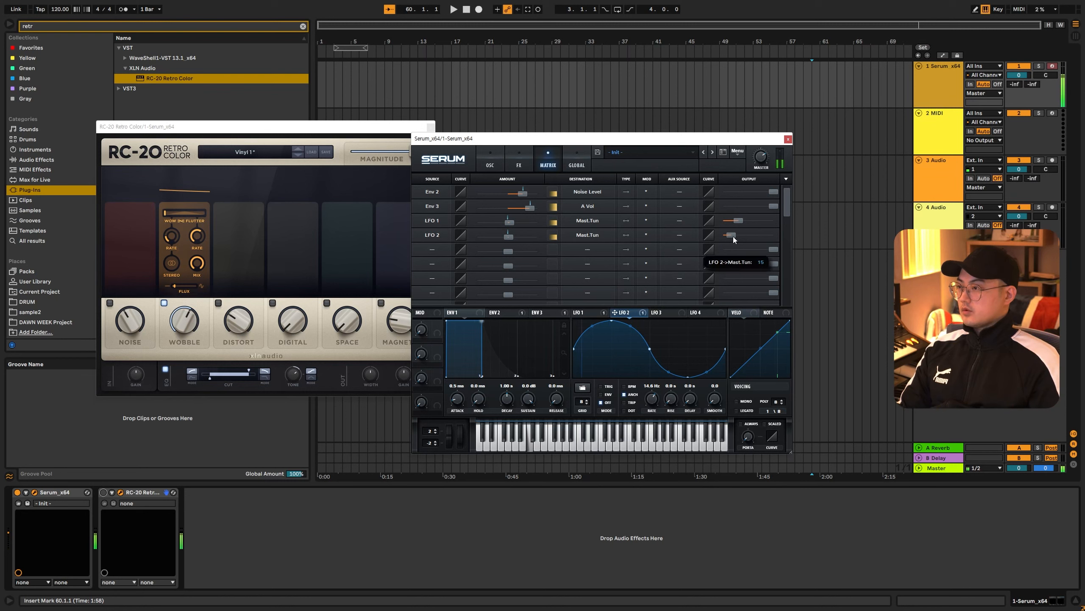
left_click_drag(732, 236, 735, 238)
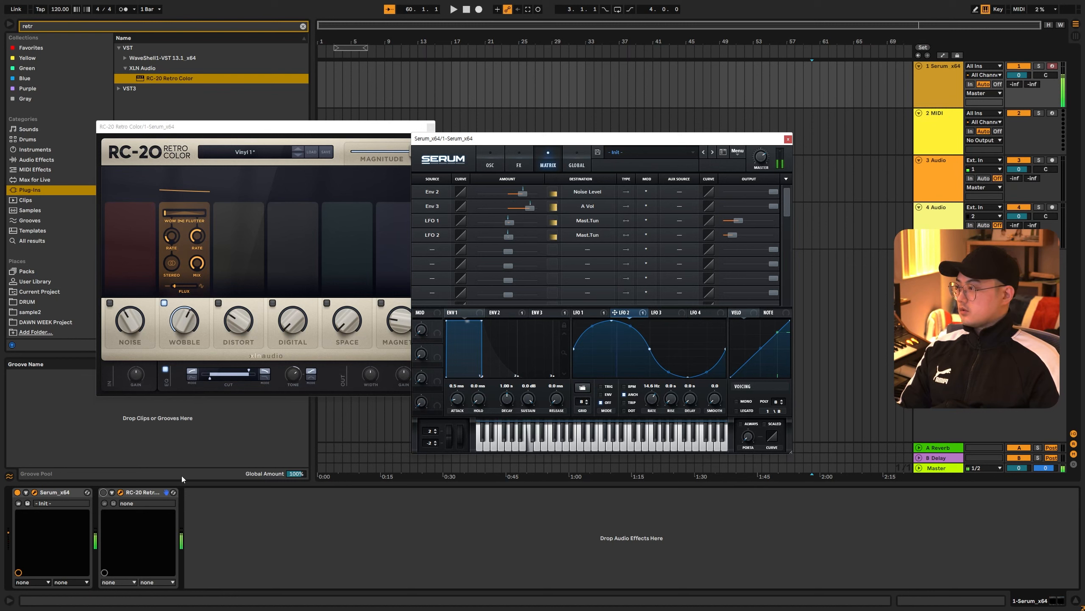
Bypass both LFO tuning rows and set RC-20's Wobble balance to Wow 100% and Flutter 28%.
left_click(646, 220)
left_click(660, 249)
left_click(645, 235)
left_click(653, 265)
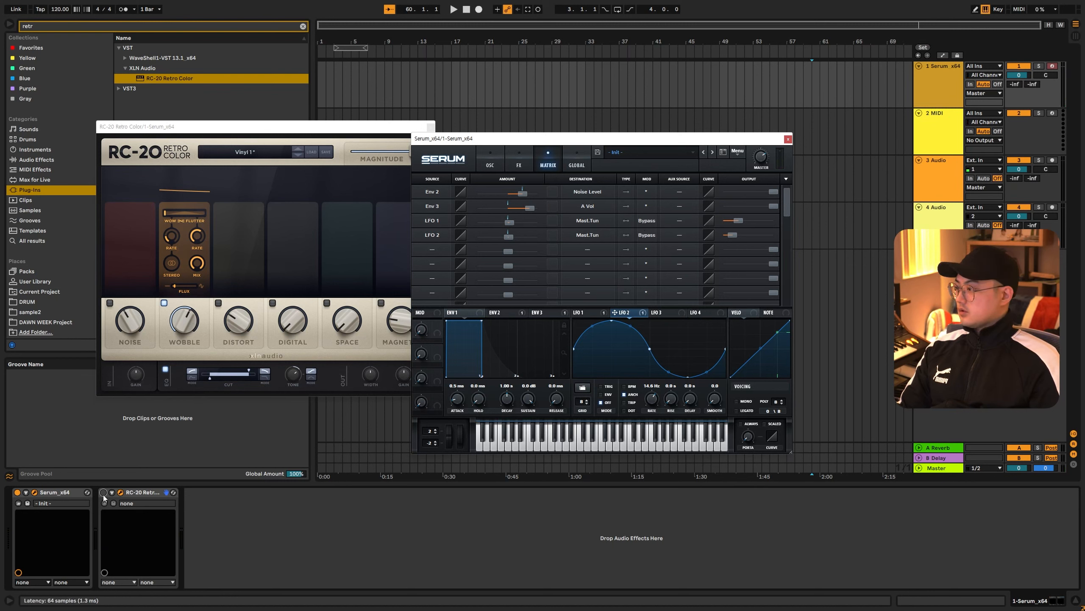
left_click(203, 332)
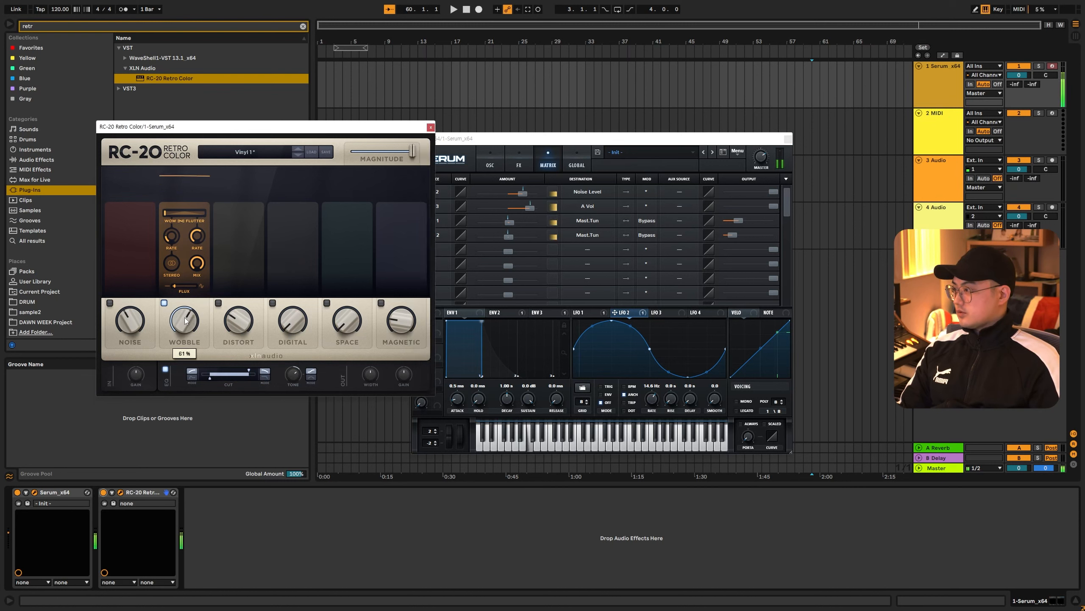
left_click_drag(166, 213, 178, 216)
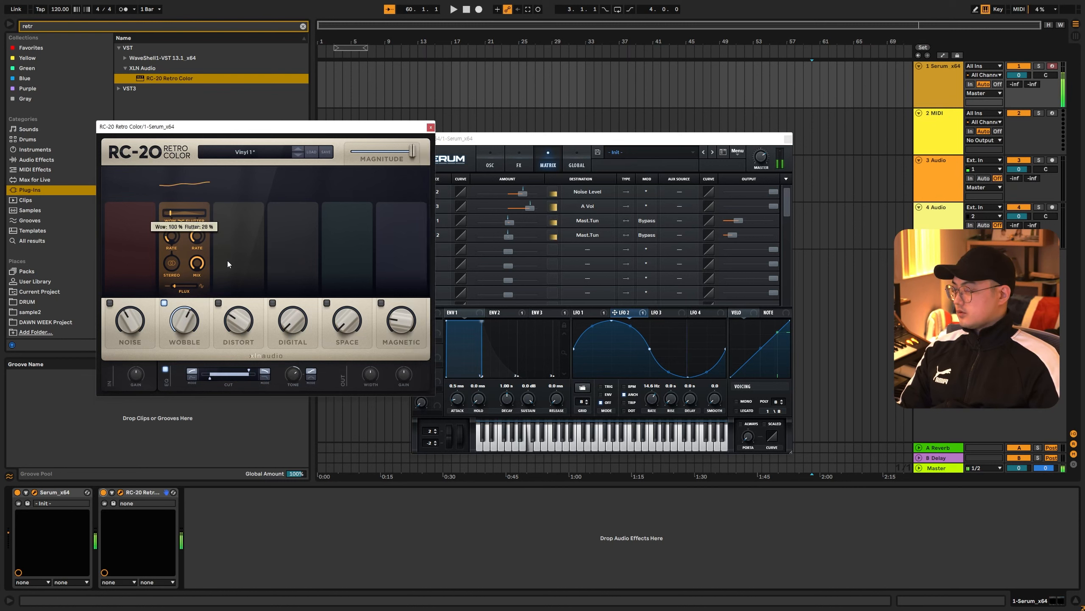
Raise LFO 2's matrix output and re-enable the bypassed LFO 1 and LFO 2 master tuning rows.
left_click_drag(724, 235, 766, 236)
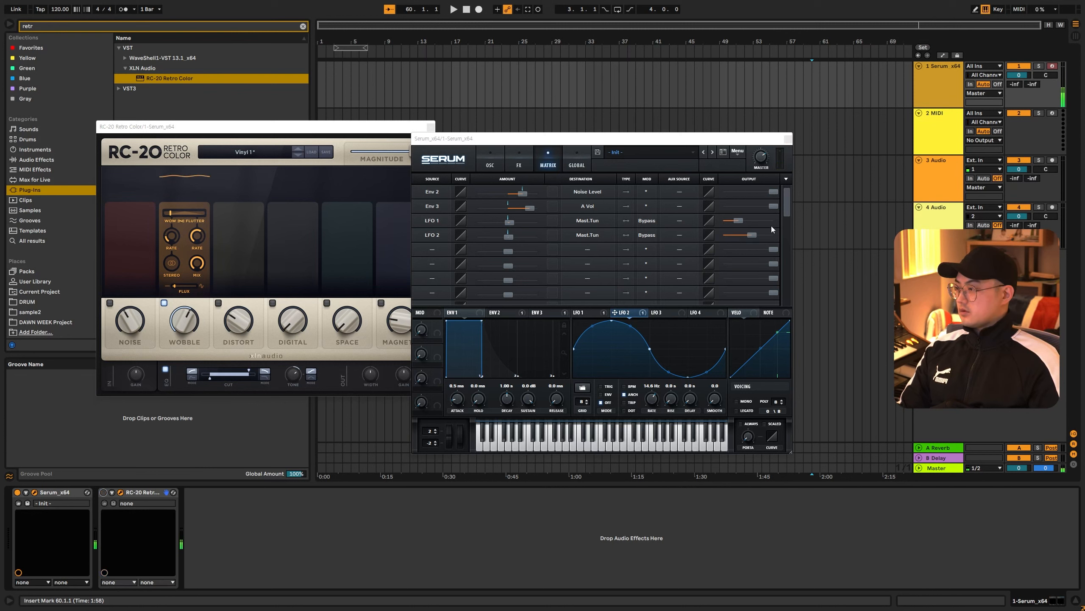
left_click(659, 235)
left_click(658, 231)
left_click(647, 235)
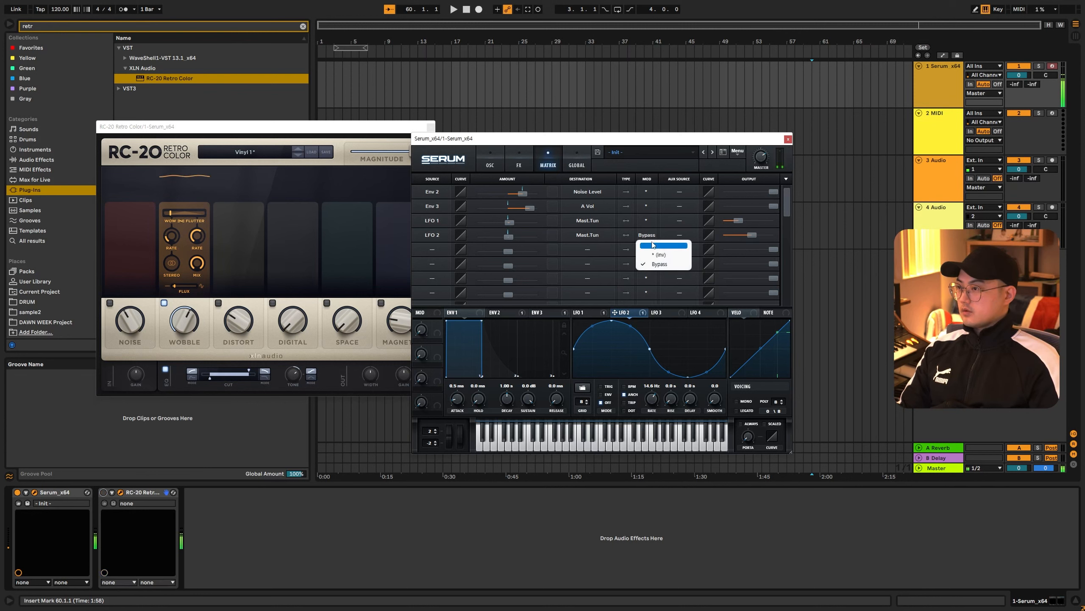
left_click(655, 242)
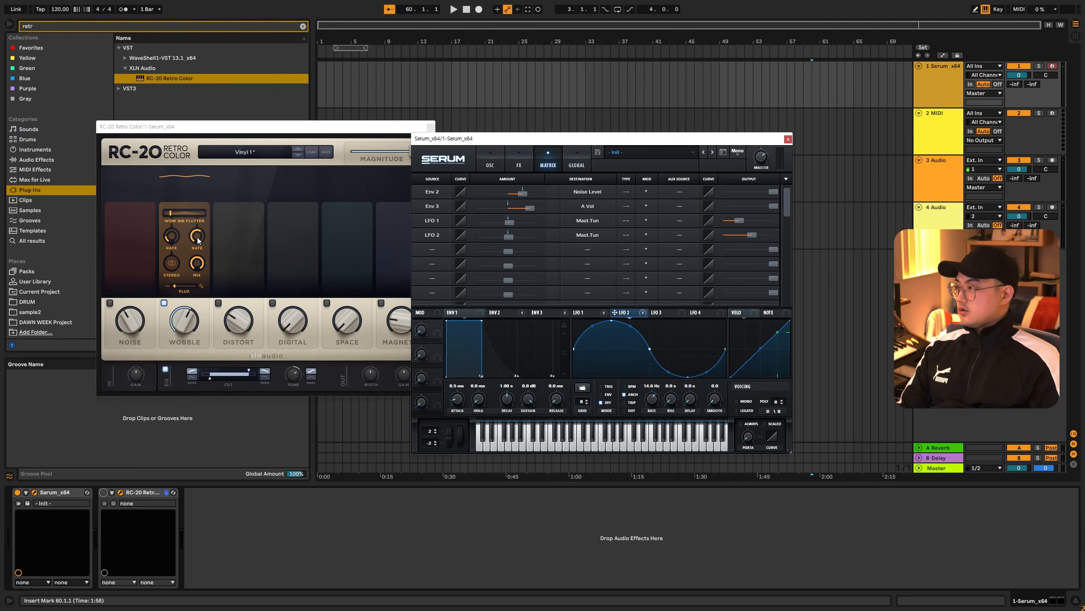
Check the Wow and Flutter rates in RC-20's Wobble module, and return to the Serum window.
left_click(171, 240)
left_click(201, 238)
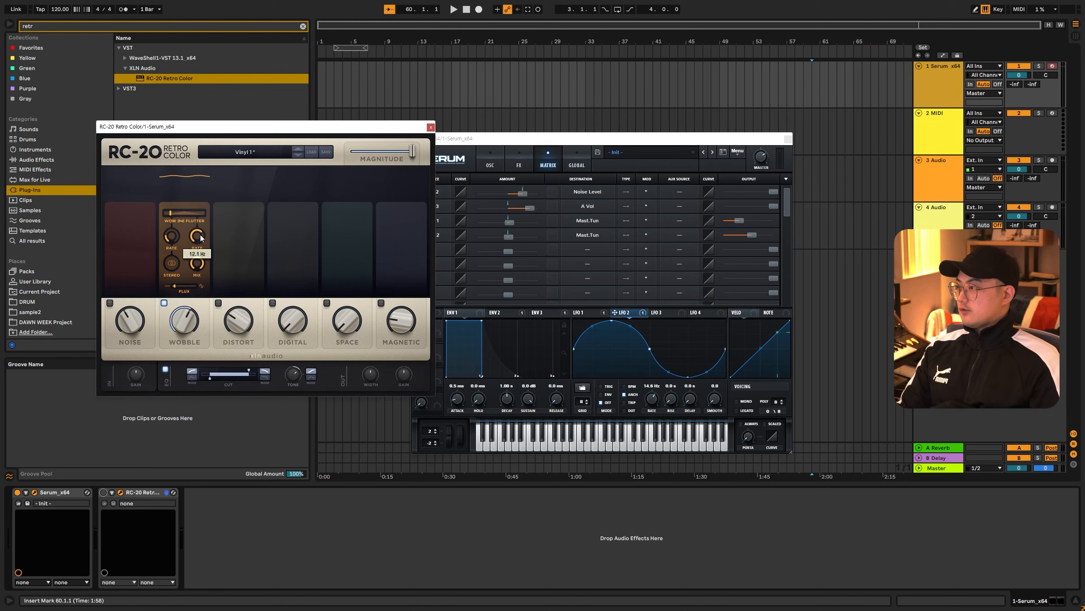
left_click(514, 242)
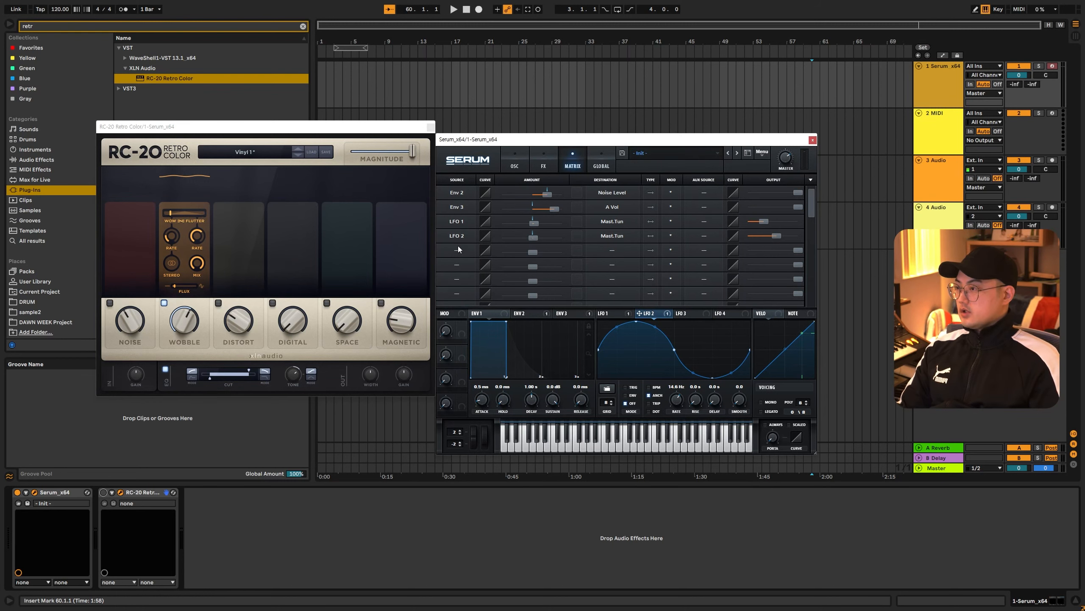
Assign Macro 1 as the aux source of the LFO 1 tuning row and Macro 2 for LFO 2.
left_click(709, 222)
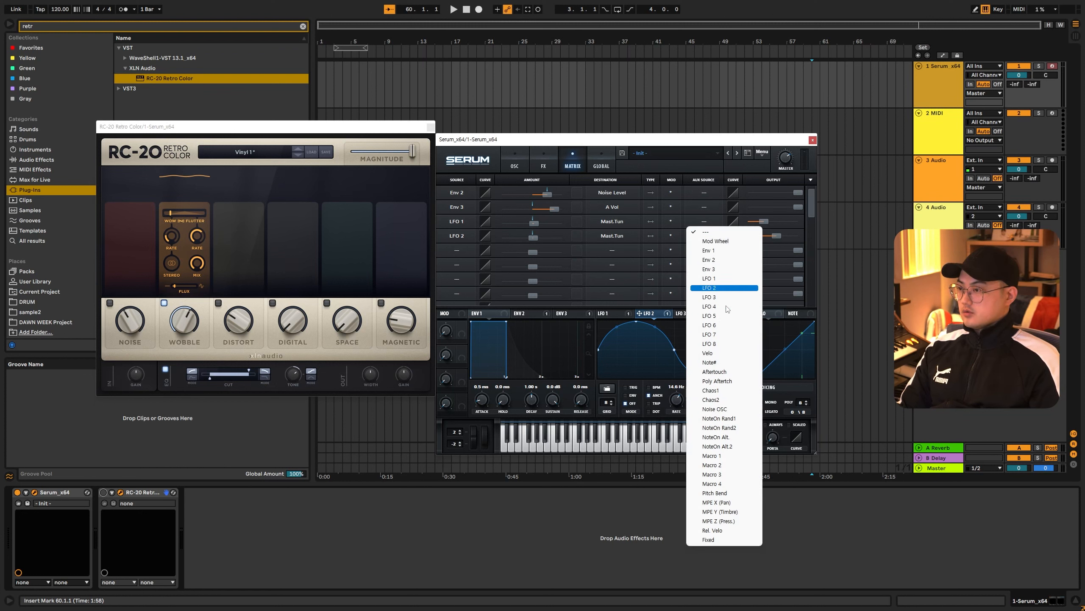
left_click(712, 455)
left_click(704, 236)
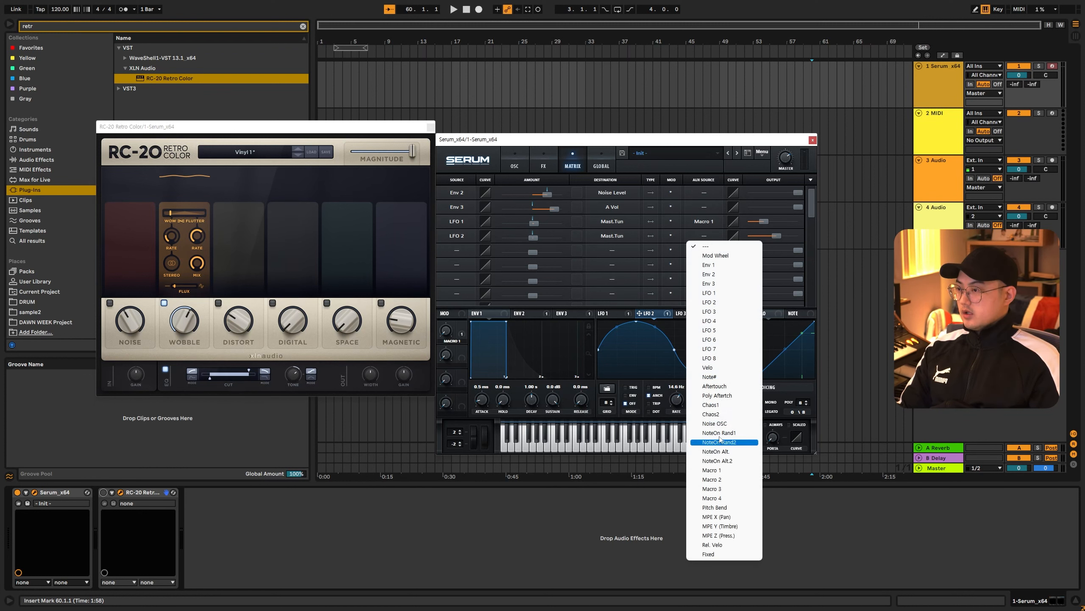
left_click(712, 479)
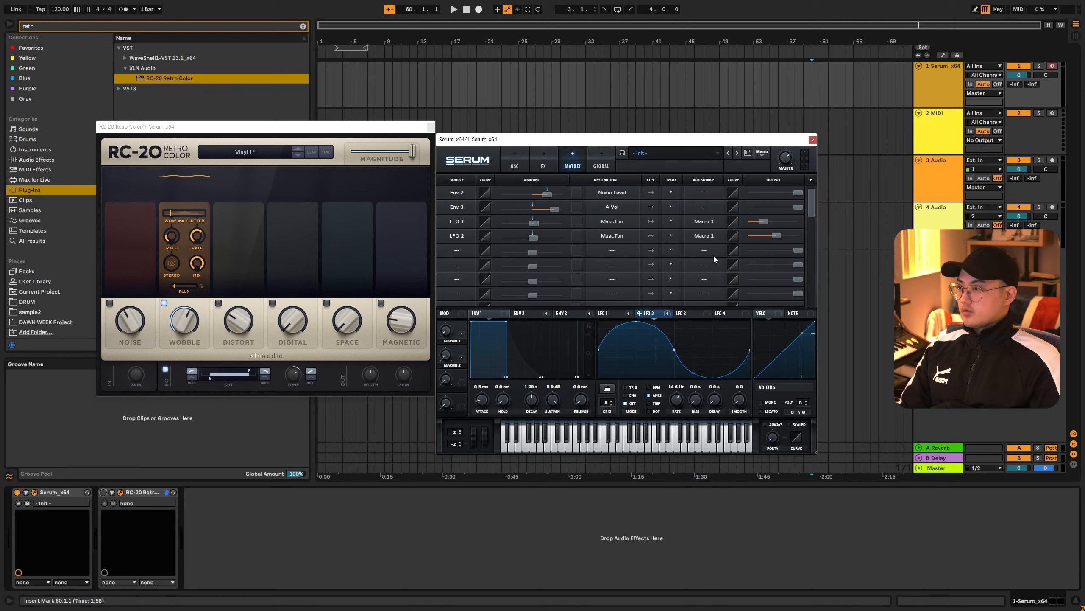
Rename Serum's Macro 1 to WOW and Macro 2 to FLUTTER.
double_click(453, 342)
left_click_drag(465, 343, 432, 343)
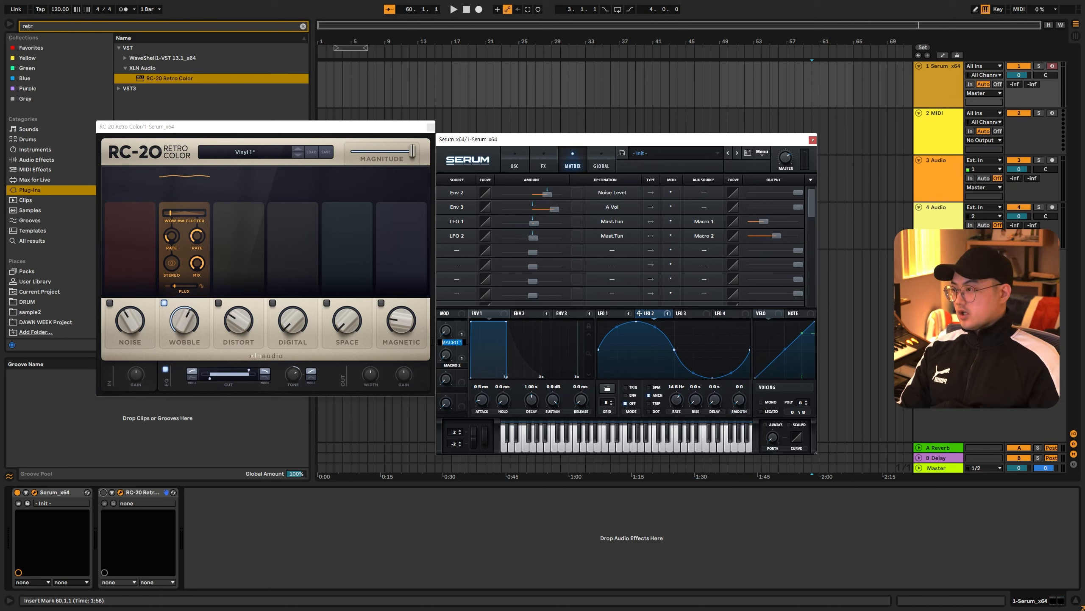
type("WOW")
key("Return")
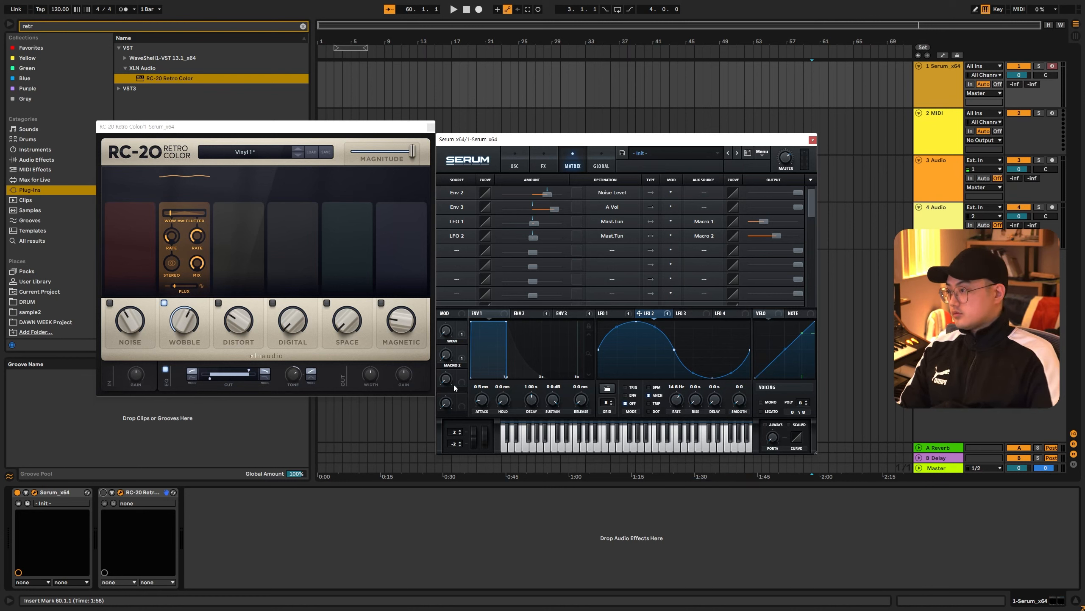
double_click(455, 366)
key("ctrl+a")
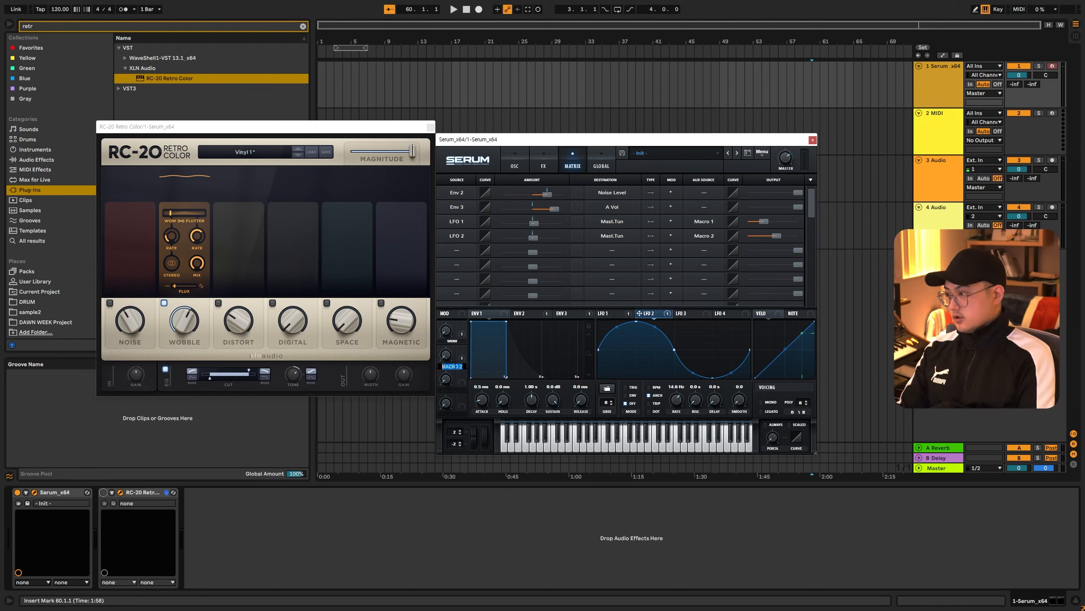
type("FLUTTER")
key("Return")
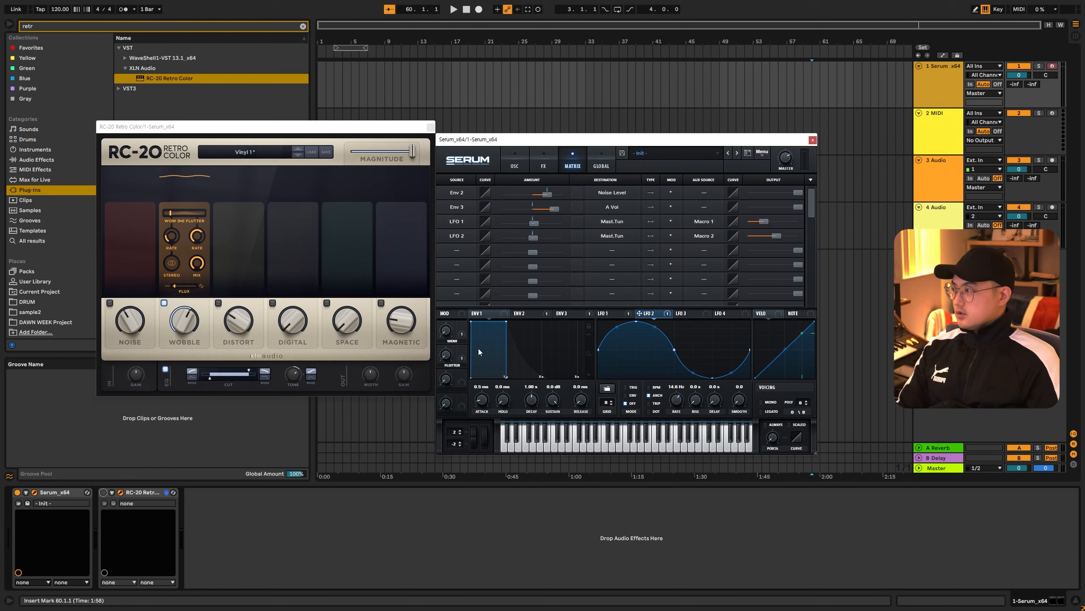
Examine the Flux control in RC-20's Wobble module and the Chaos settings on Serum's global page.
left_click_drag(179, 287, 140, 295)
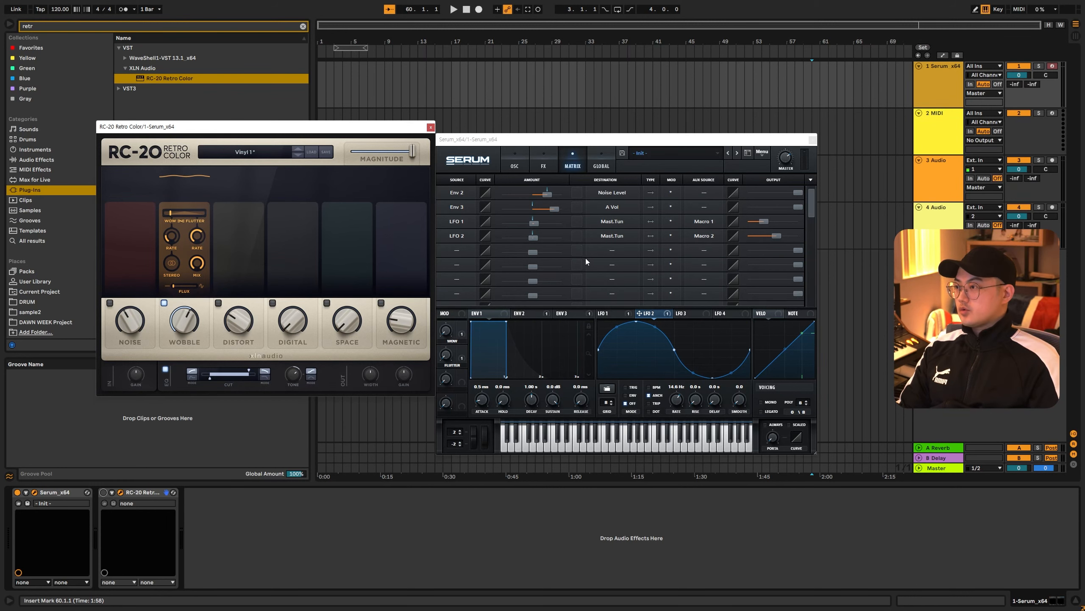
left_click(601, 165)
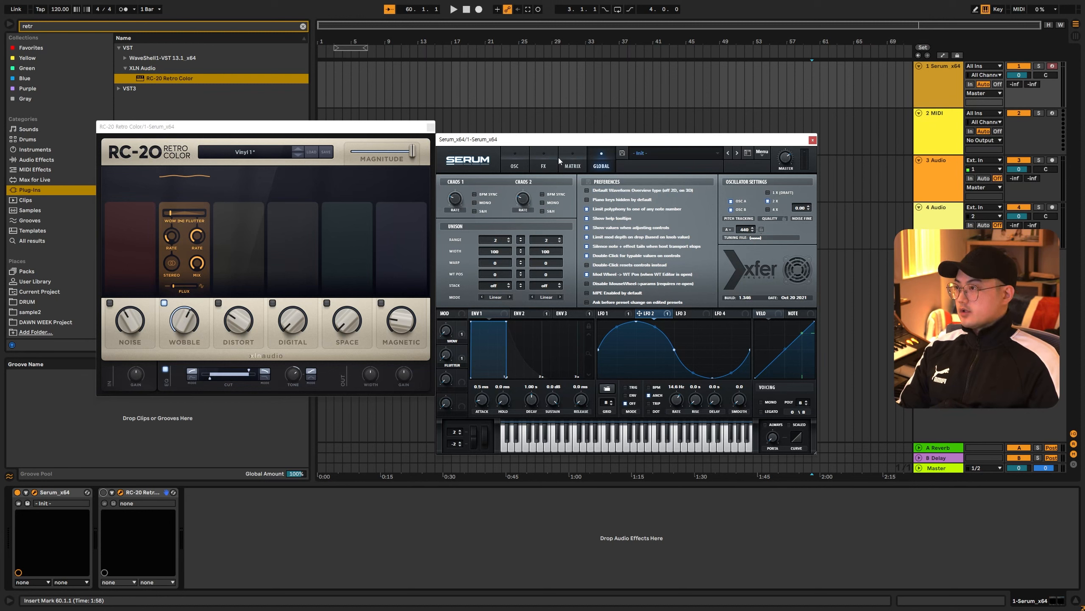
left_click(572, 162)
Reshape LFO 3 into an uneven zigzag by adding a peak and a valley on each side of its central peak.
left_click(686, 313)
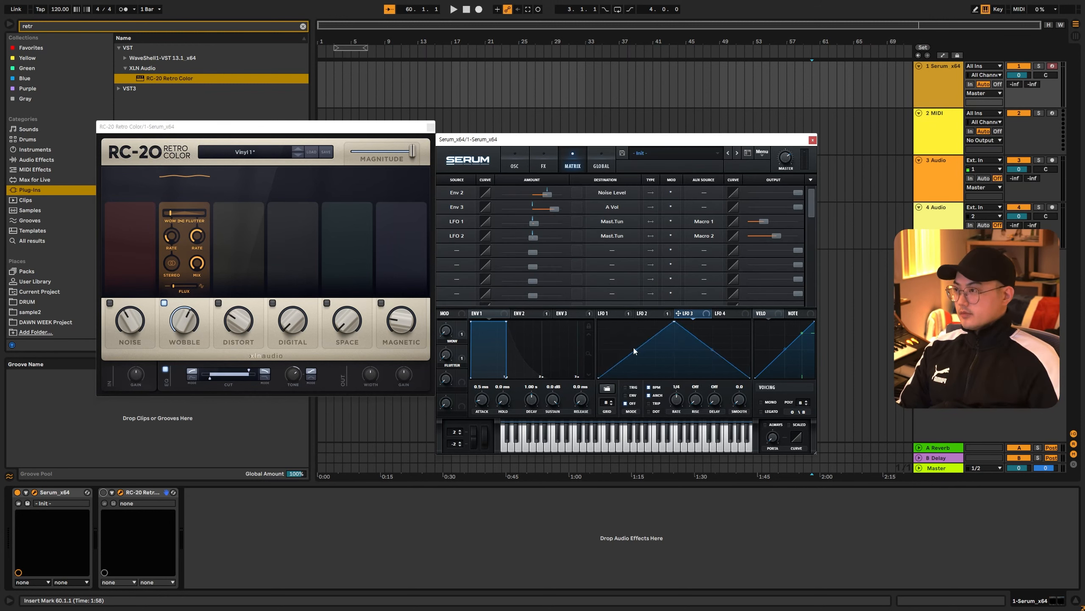
double_click(629, 331)
double_click(652, 365)
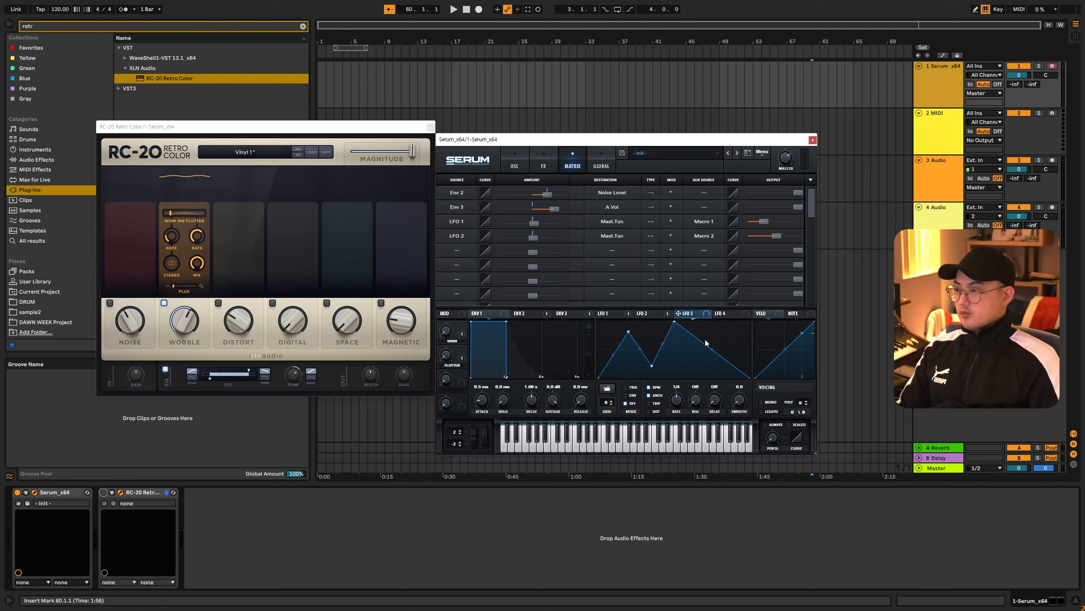
double_click(709, 333)
double_click(698, 368)
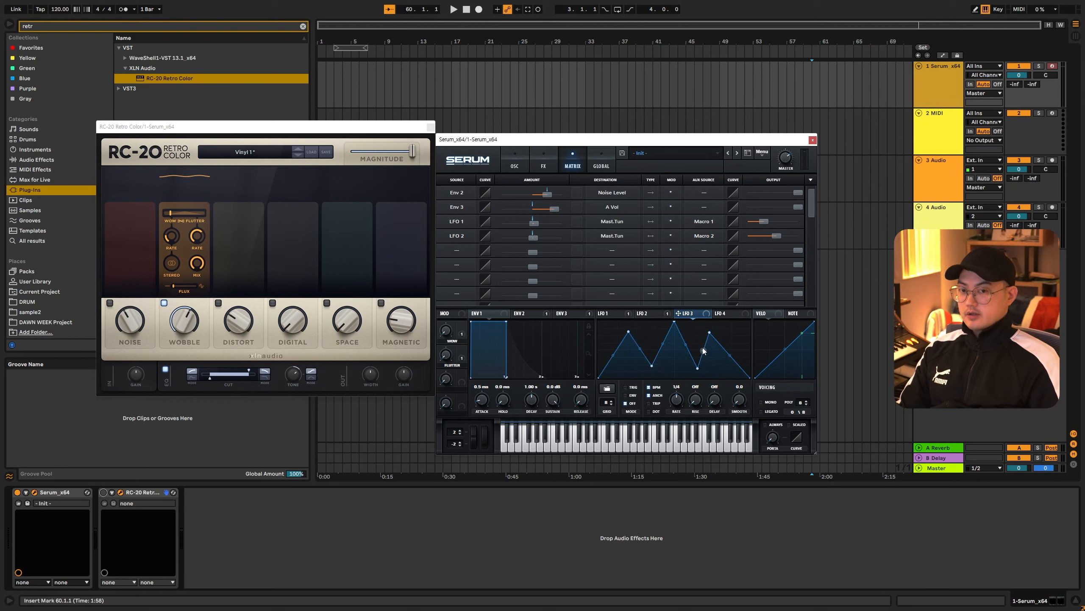
Route Chaos1 to Mast.Tun in the first free matrix row, with a slight positive amount and a reduced output.
left_click(604, 154)
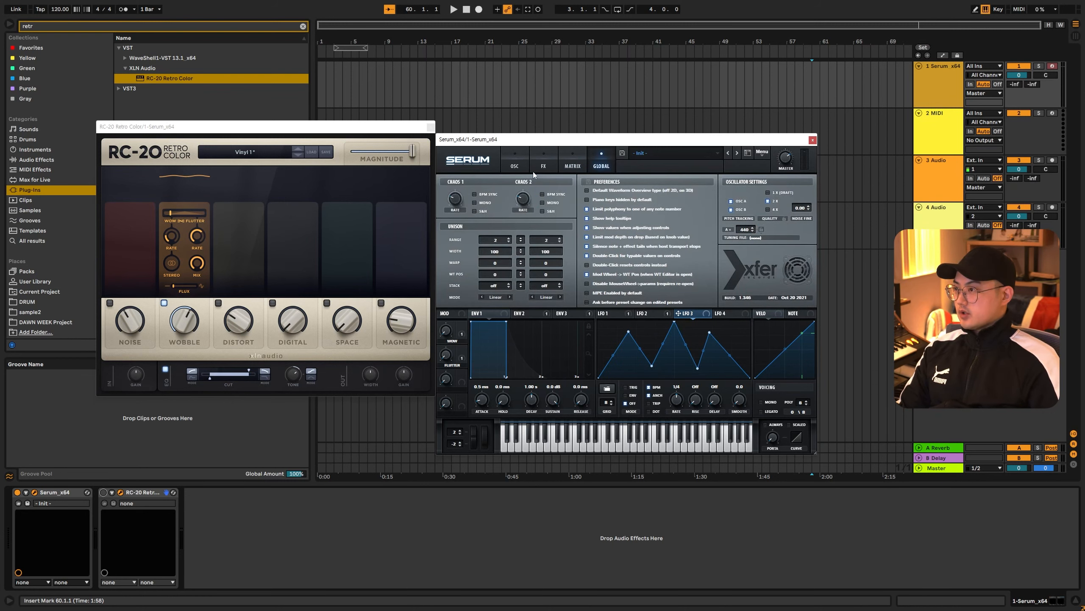
left_click(574, 164)
left_click(608, 162)
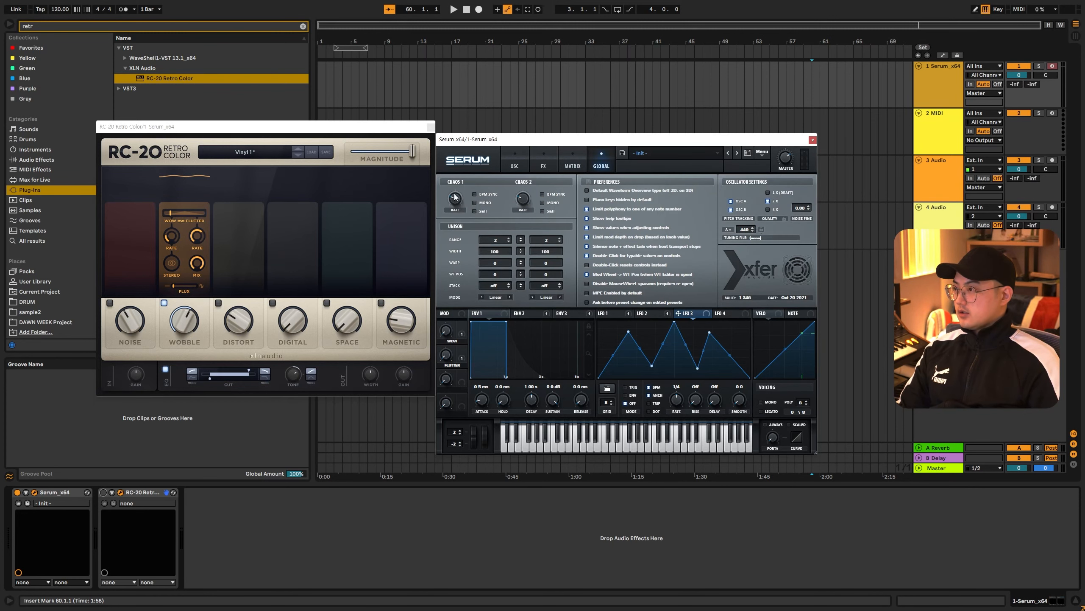
left_click(573, 160)
left_click(458, 250)
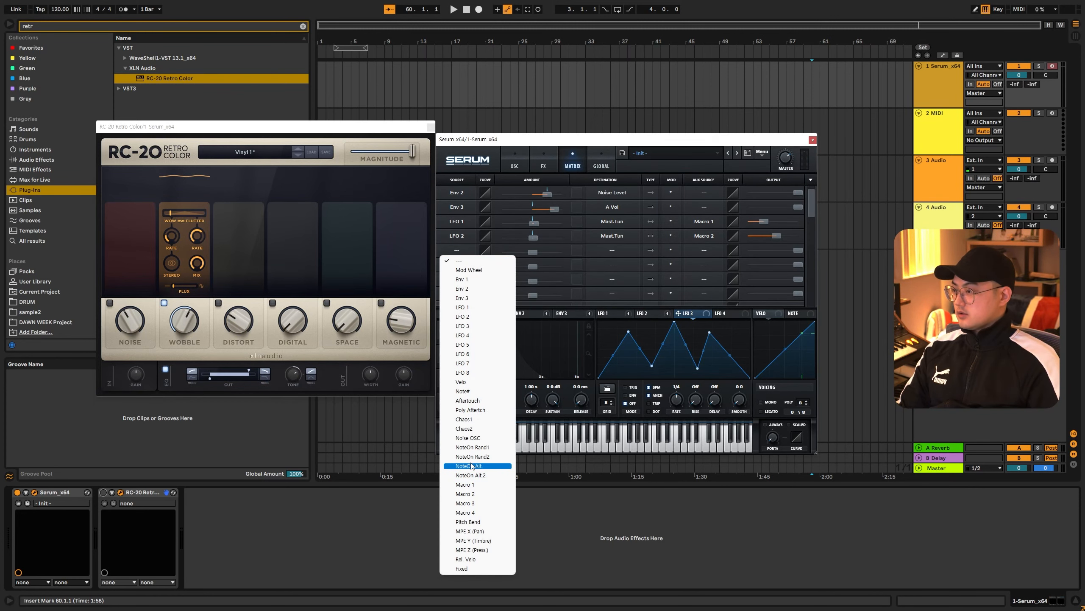
left_click(474, 421)
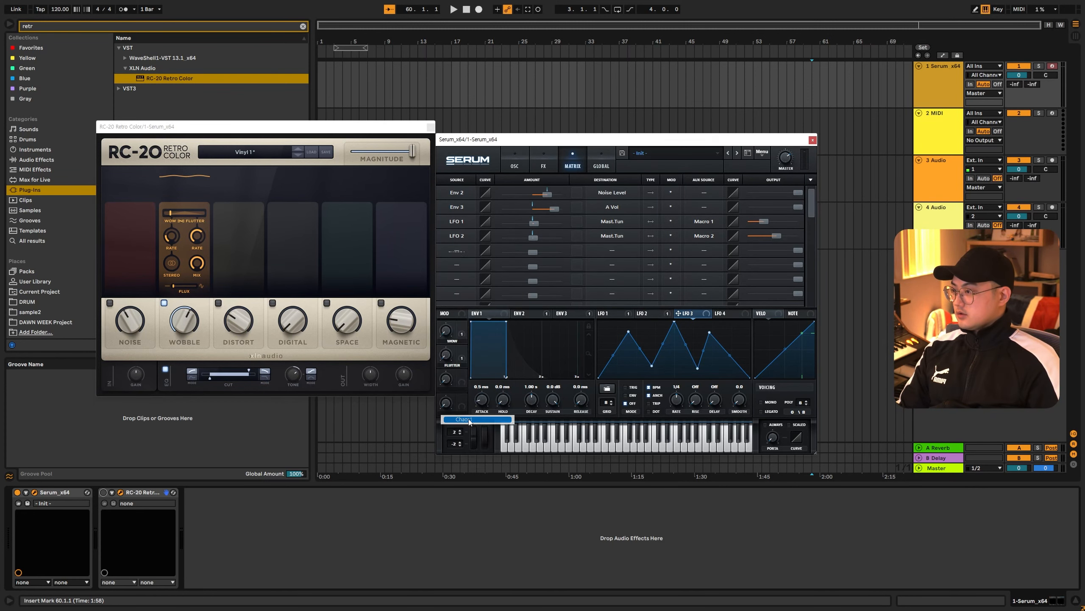
left_click(618, 249)
mouse_move(620, 326)
left_click(670, 327)
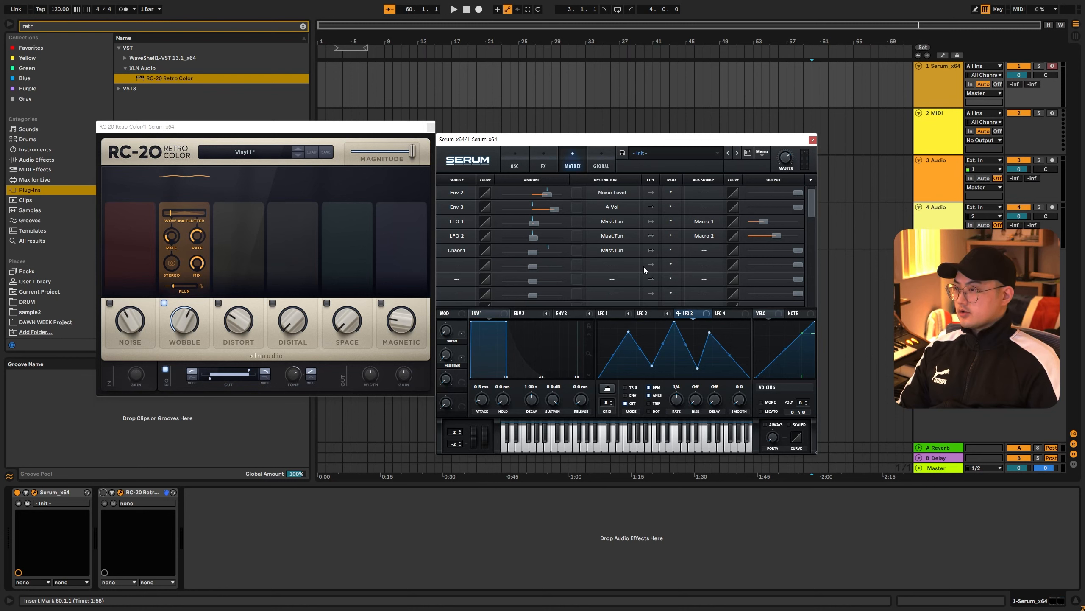
left_click_drag(534, 255, 536, 255)
left_click_drag(797, 250, 776, 253)
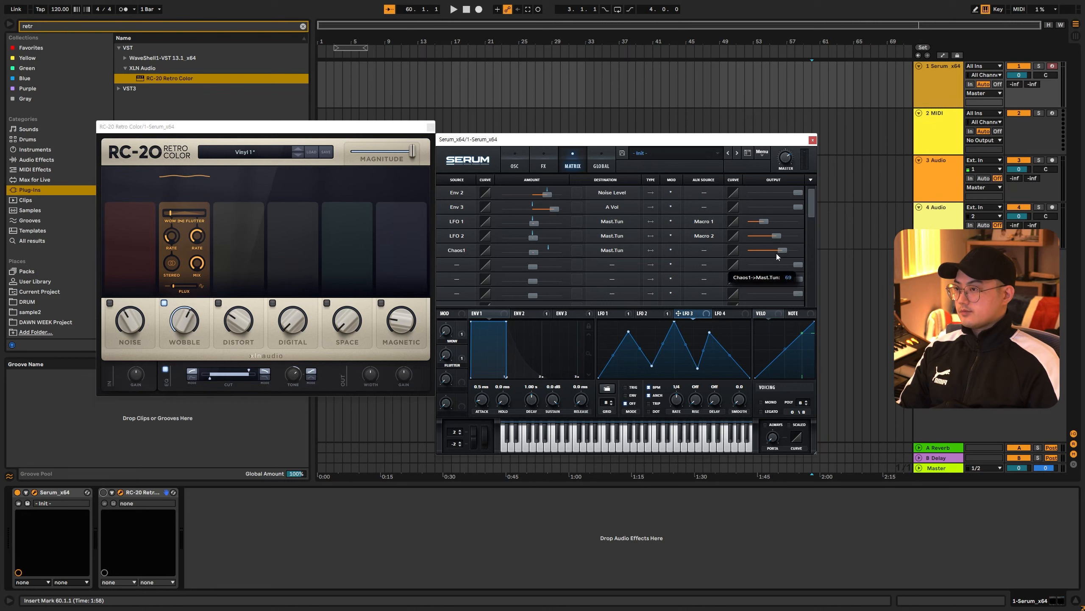
Set the Chaos 1 rate to 5 Hz and lower the Chaos1 tuning row's output to a small amount.
left_click(602, 166)
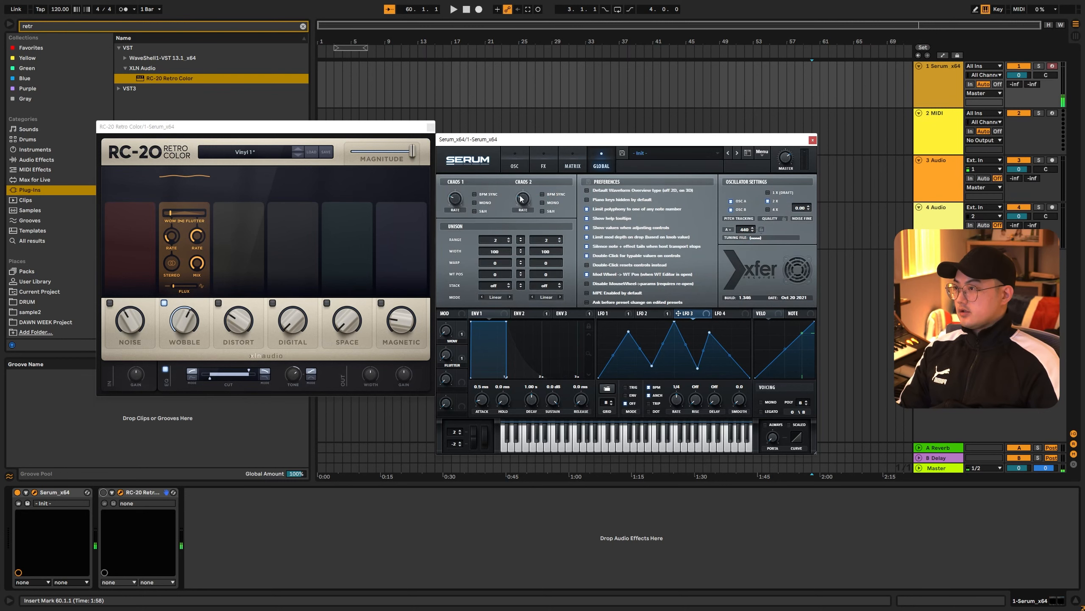
left_click_drag(455, 197, 456, 189)
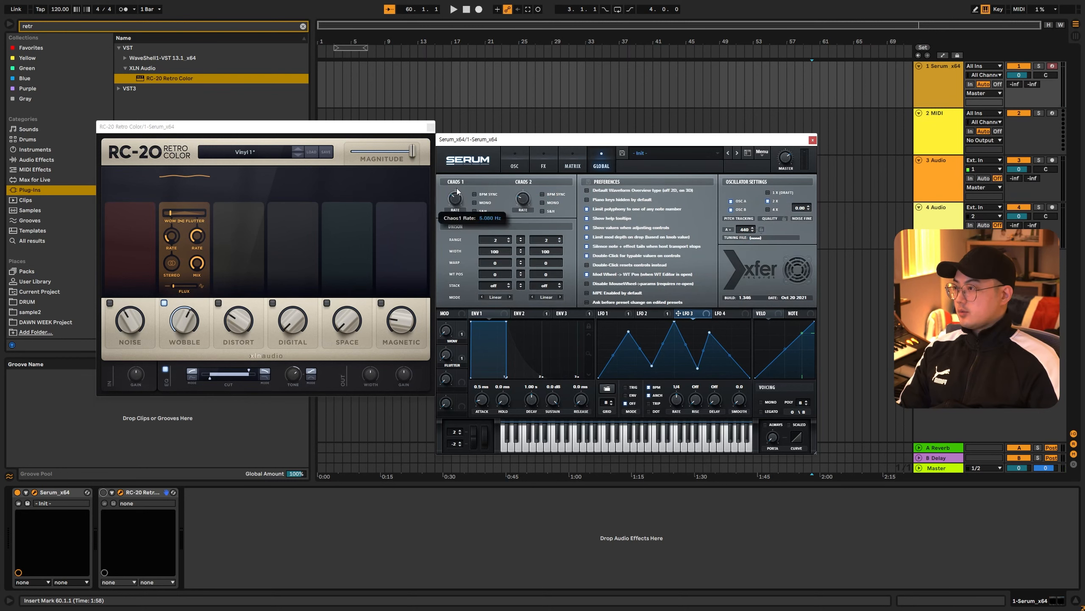
left_click(580, 165)
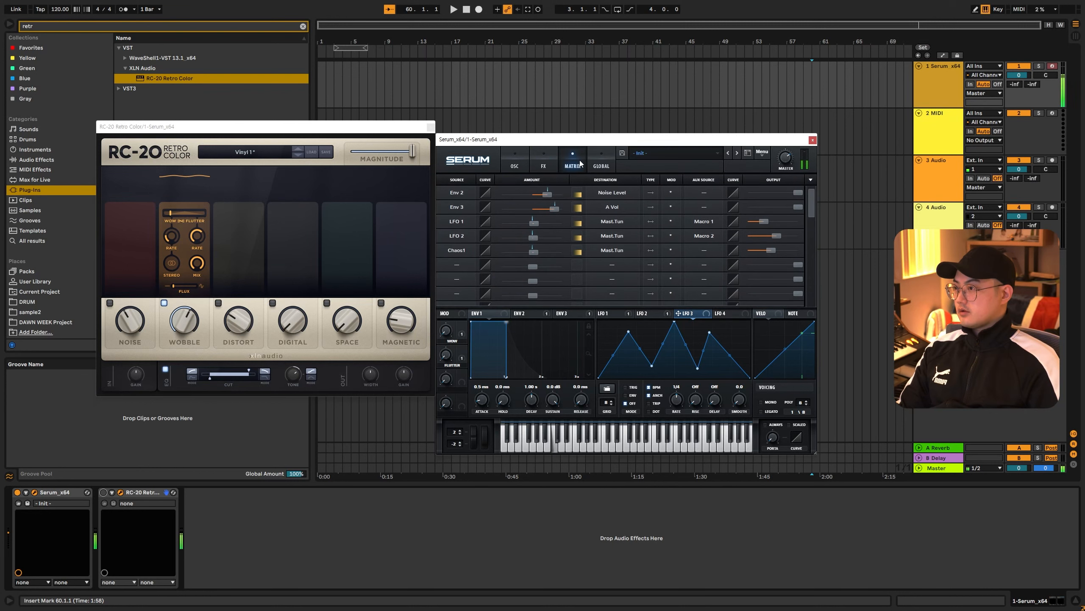
left_click_drag(770, 250, 764, 253)
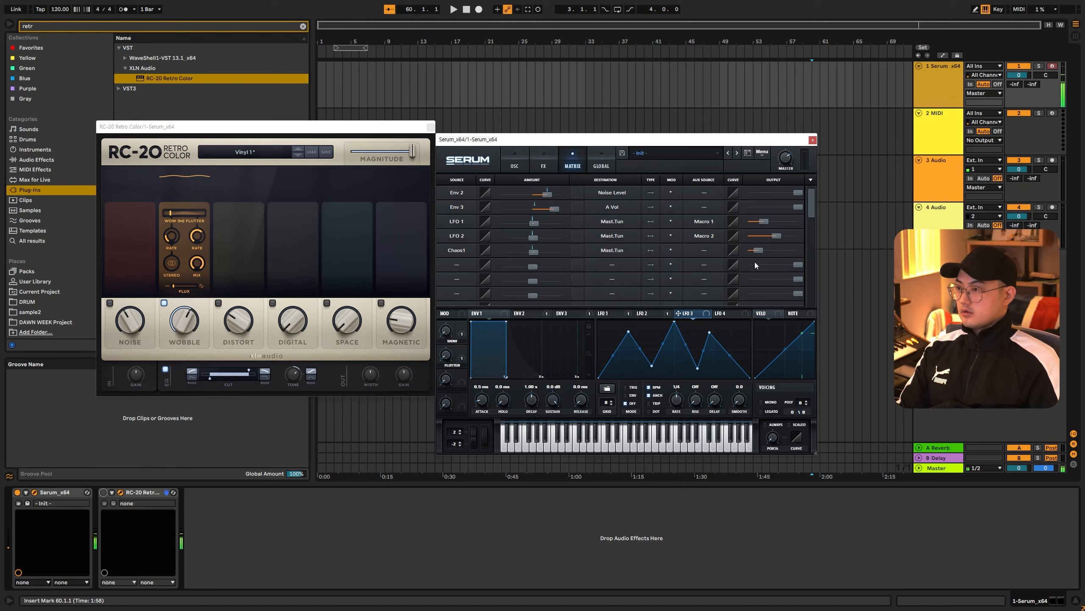
mouse_move(756, 250)
left_mouse_down()
mouse_move(779, 249)
mouse_move(751, 251)
left_mouse_up()
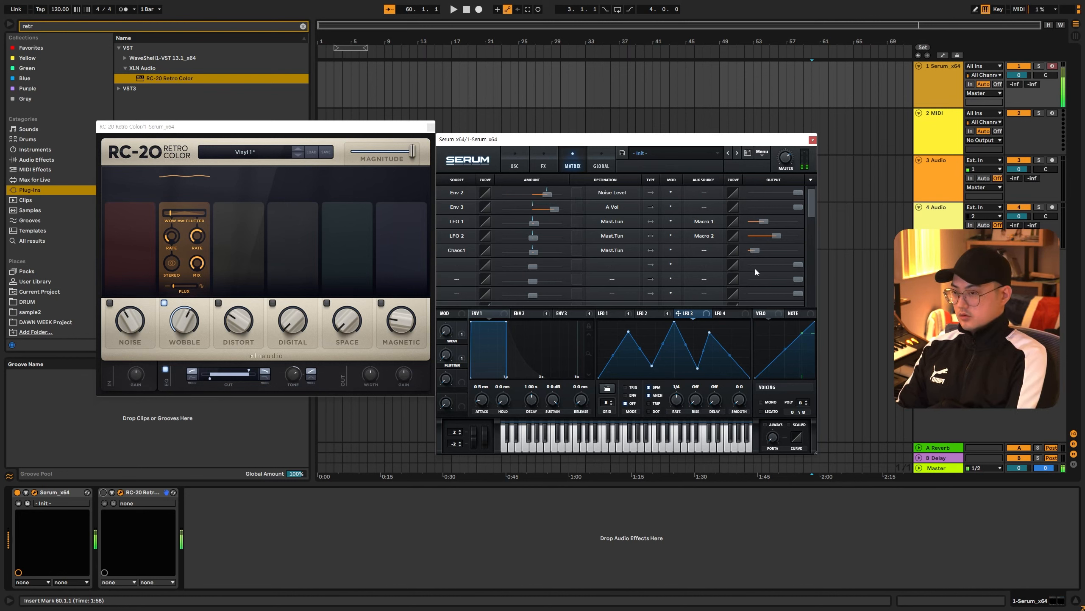
Set oscillator A to 5 unison voices with reduced detune, and return to the modulation matrix.
left_click(515, 164)
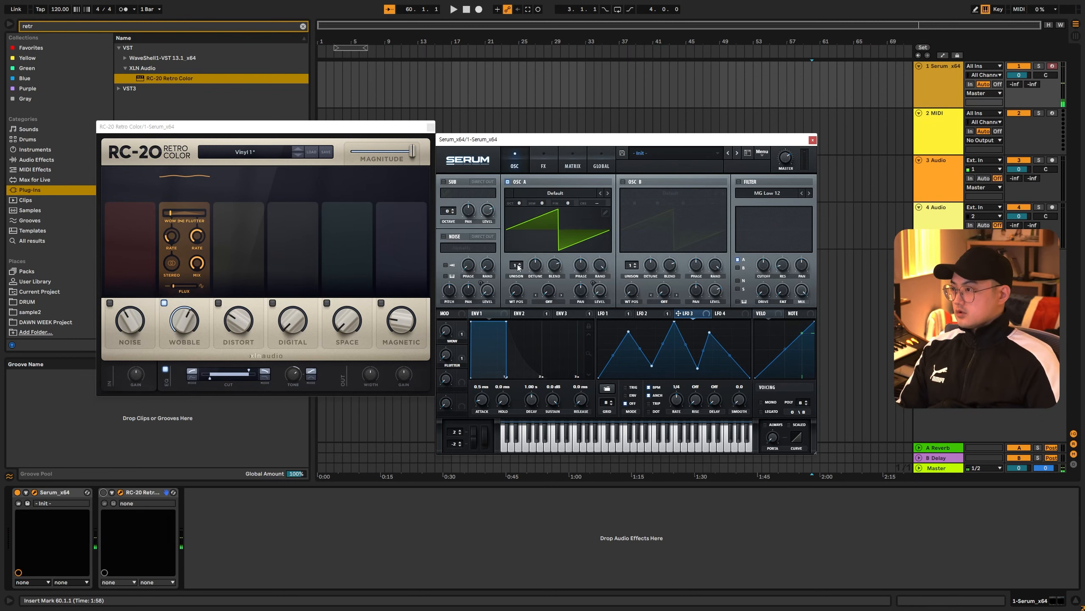
left_click_drag(513, 266, 515, 259)
left_click_drag(535, 266, 540, 295)
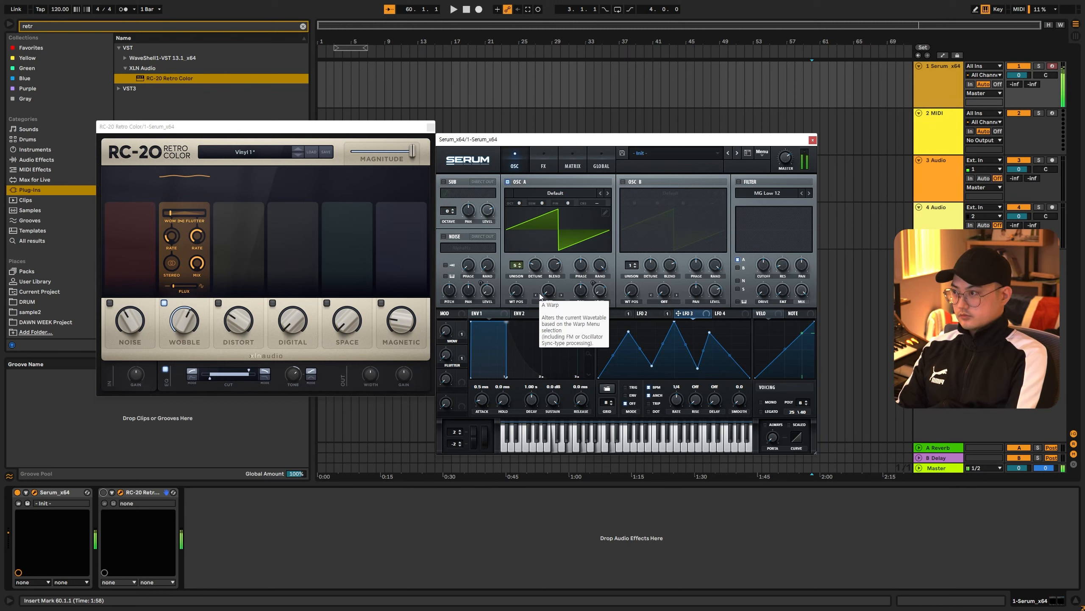
left_click(573, 165)
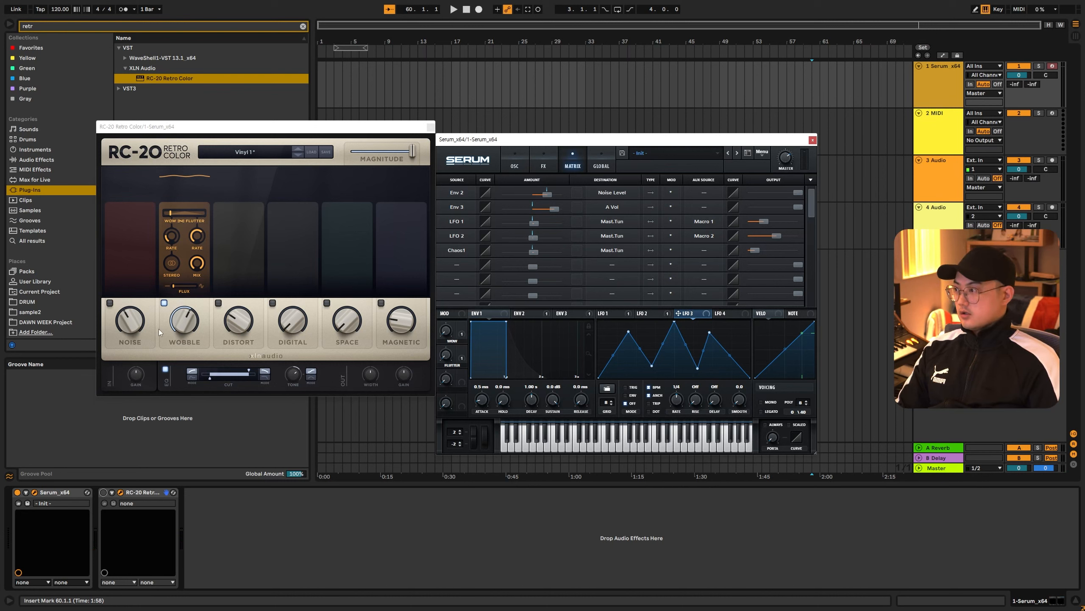
Set RC-20's Wobble amount to 40% and switch the module off.
left_click(189, 324)
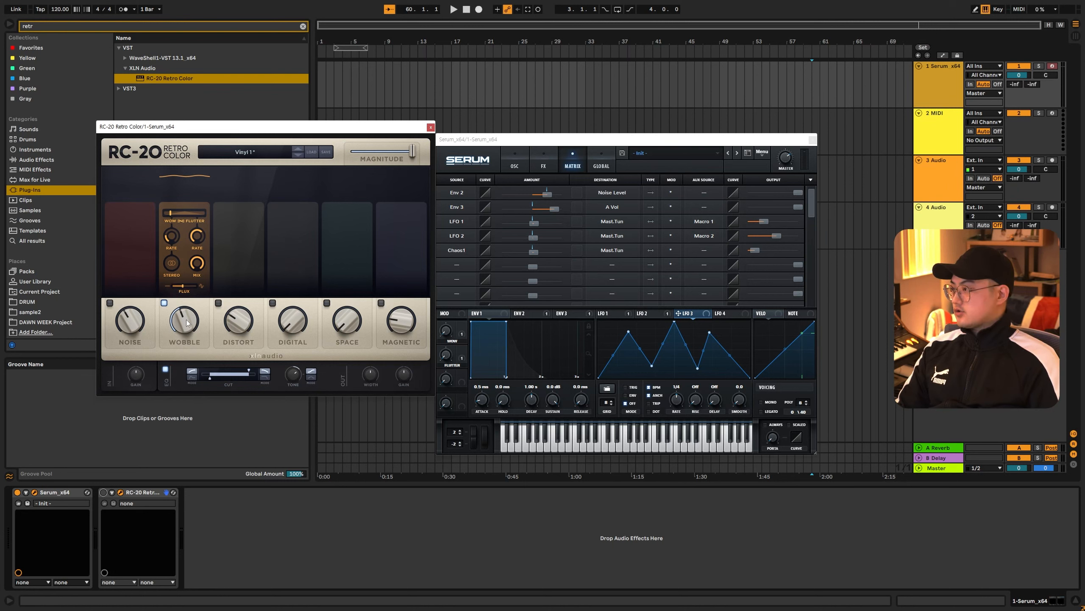
left_click(165, 303)
left_click_drag(187, 318, 187, 324)
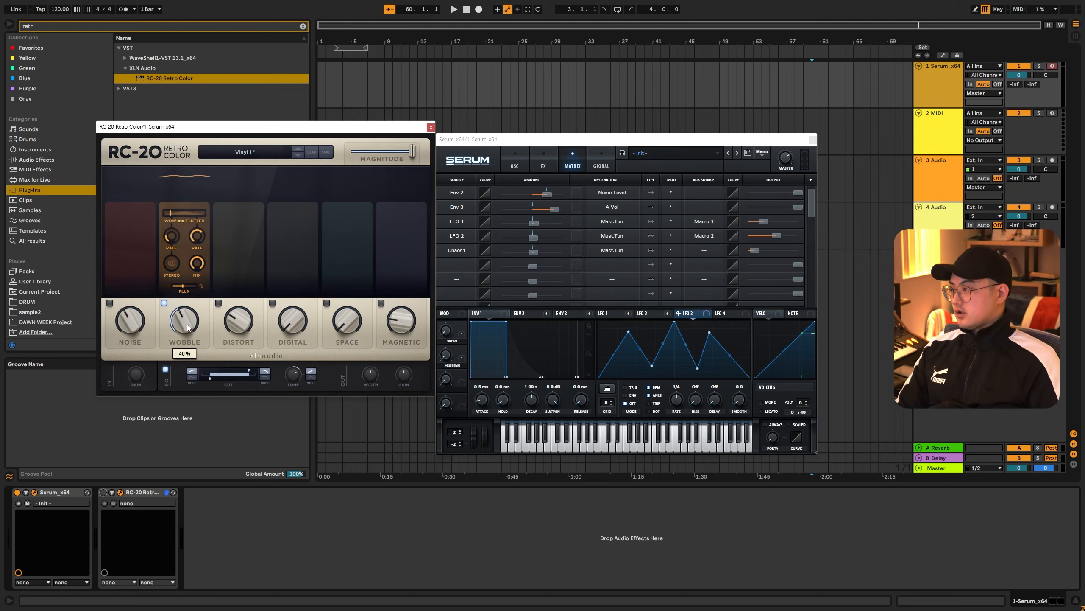
Show RC-20's Distort module alongside Serum's effects rack, and replace it with the Digital module at 35%.
left_click(219, 303)
left_click(544, 163)
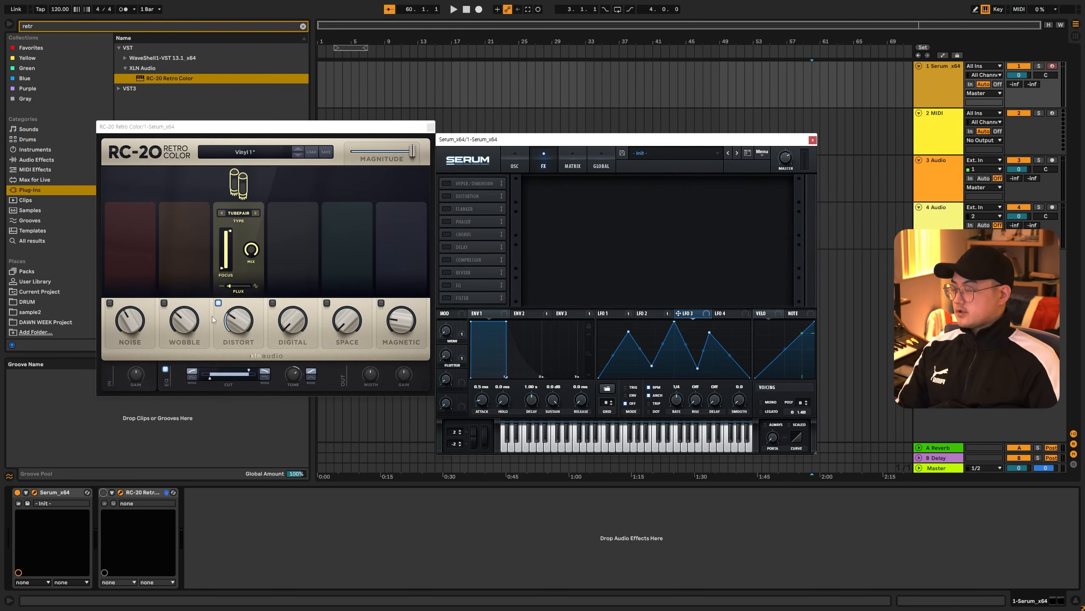
left_click(219, 303)
left_click_drag(293, 318, 293, 303)
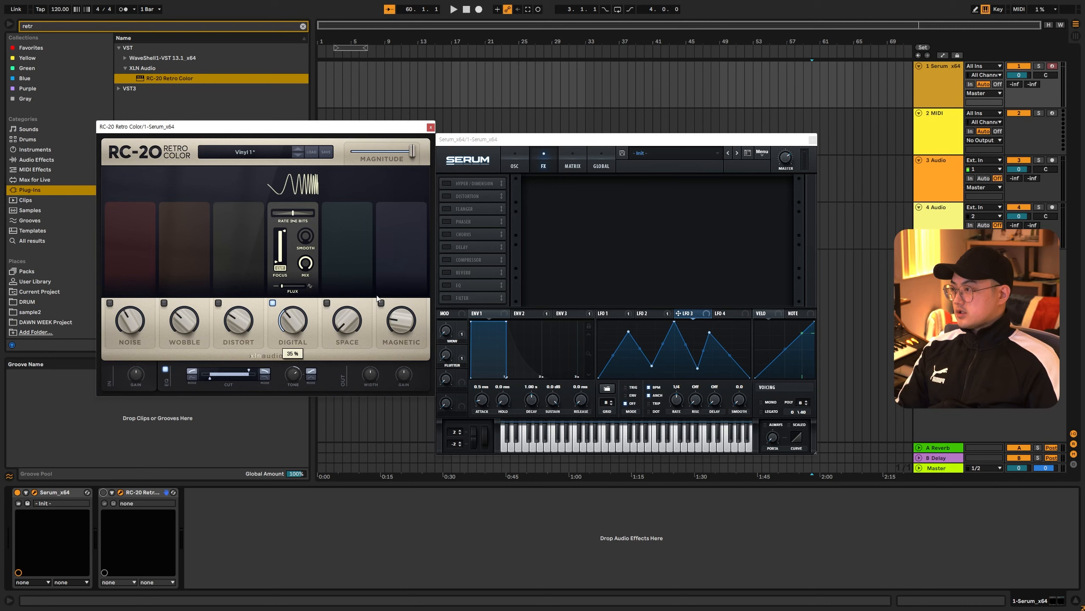
Try Serum's Distortion effect in Downsample mode, bypass it again, and focus the empty area of the track's device chain.
left_click(472, 197)
left_click(580, 197)
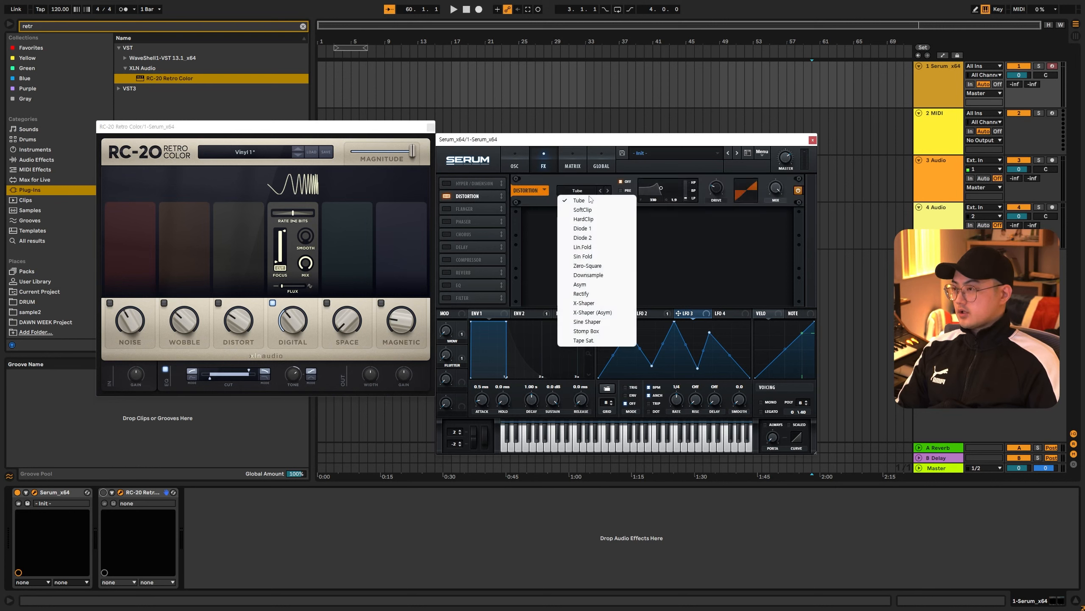
left_click(589, 274)
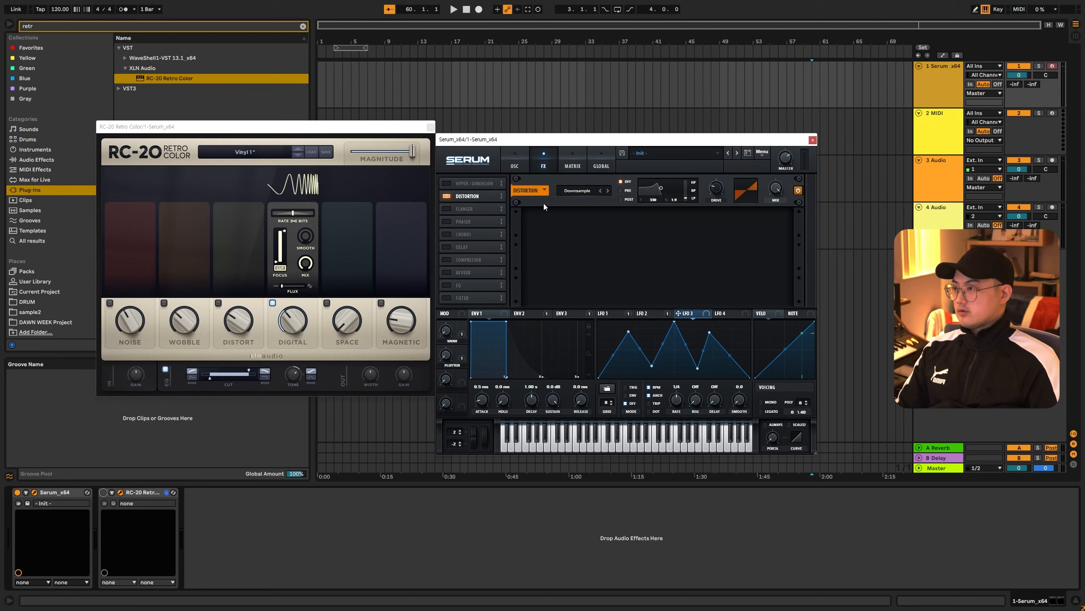
left_click(447, 196)
left_click(300, 562)
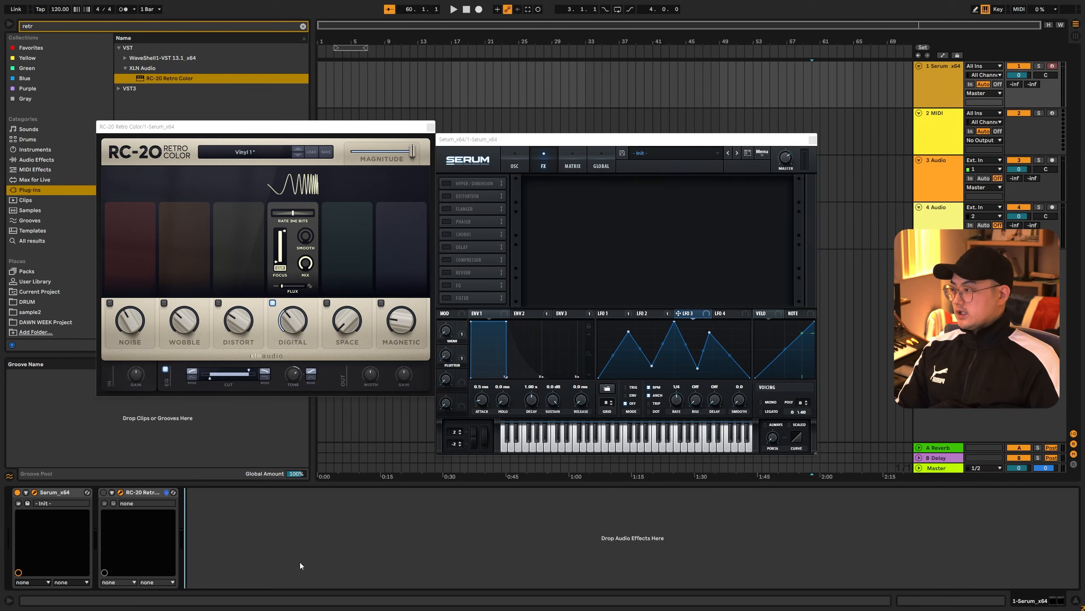
Enable Serum's Distortion effect in Tube mode and switch on RC-20's Distort module.
left_click(463, 195)
left_click(565, 193)
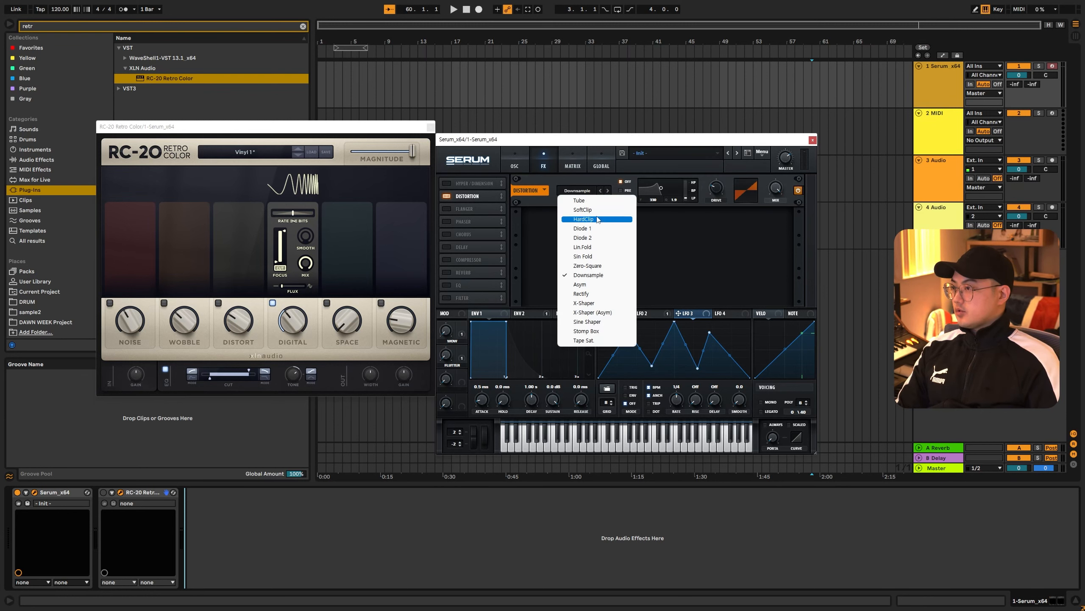
left_click(580, 200)
left_click(218, 304)
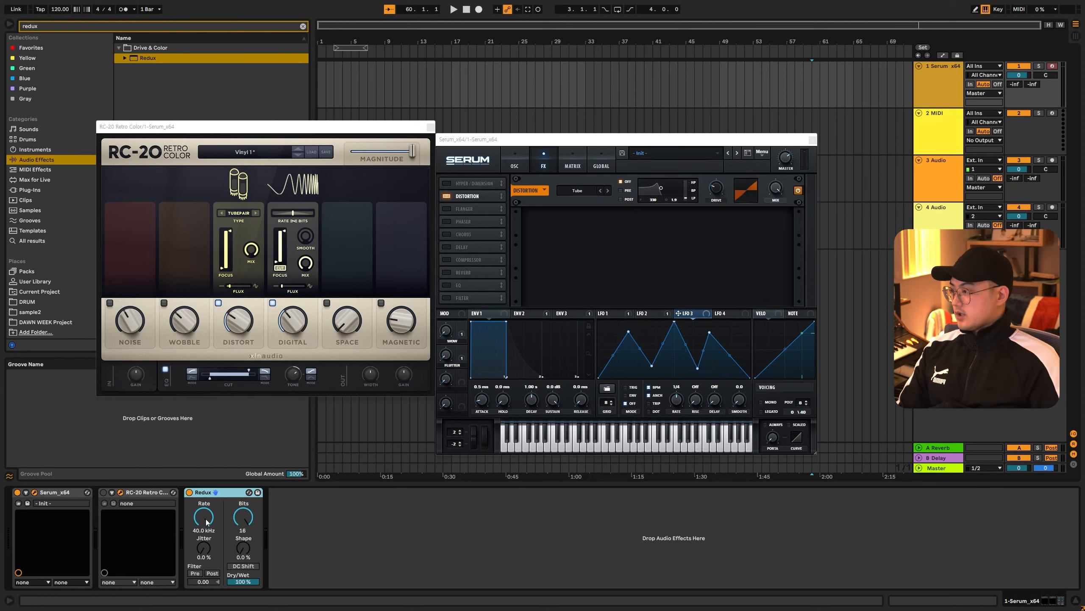
Set the Redux device's rate to 17.9 kHz and its bit depth to 12.
left_click_drag(204, 517, 205, 546)
left_click_drag(249, 515, 249, 523)
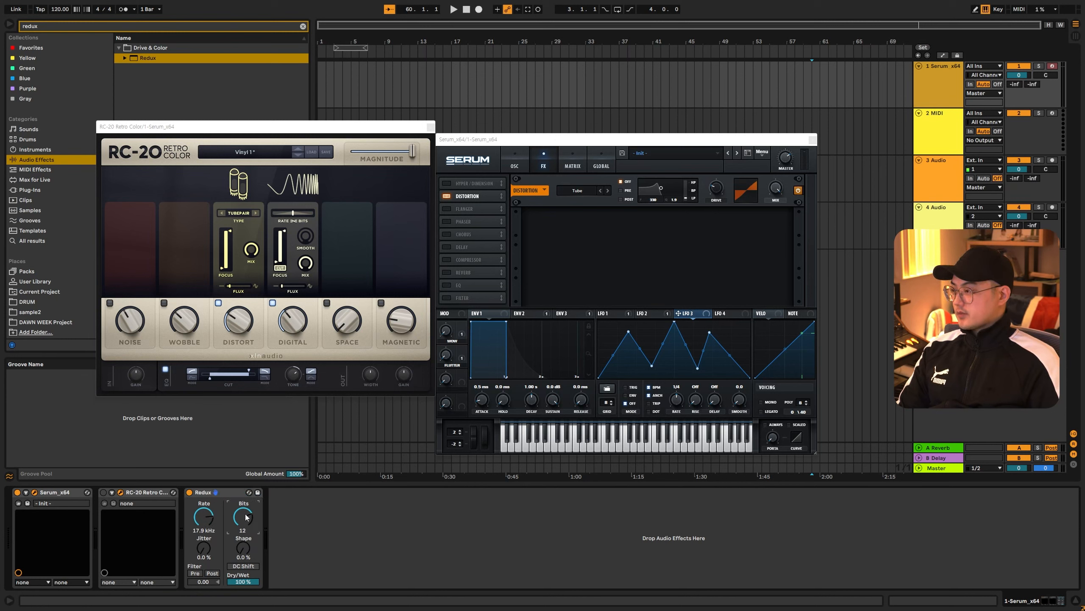
left_click(233, 493)
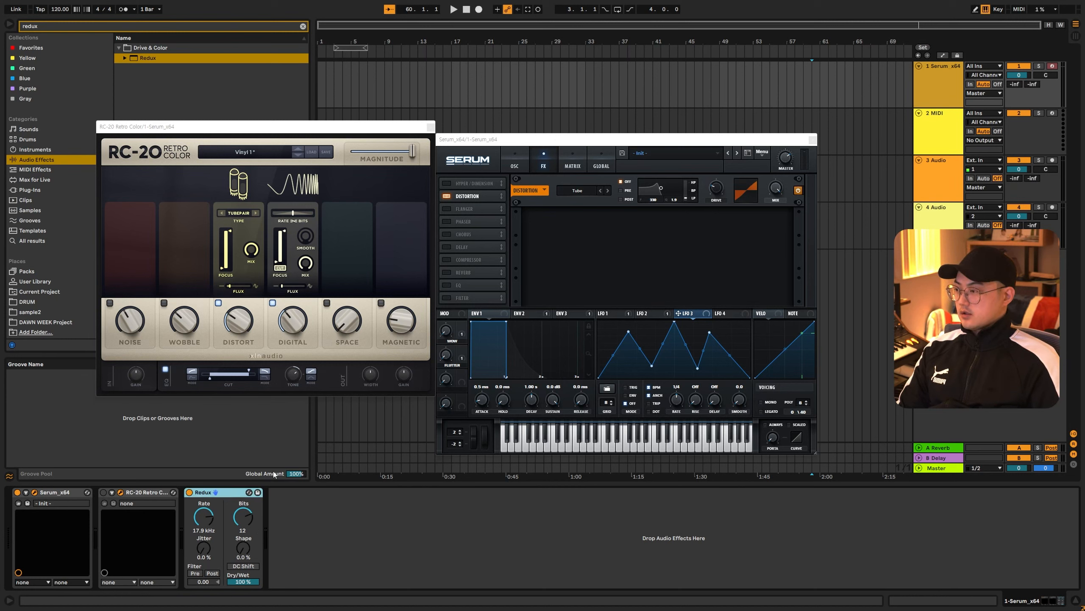
Briefly switch RC-20's Space module on and off, and enable its Magnetic module.
left_click(622, 259)
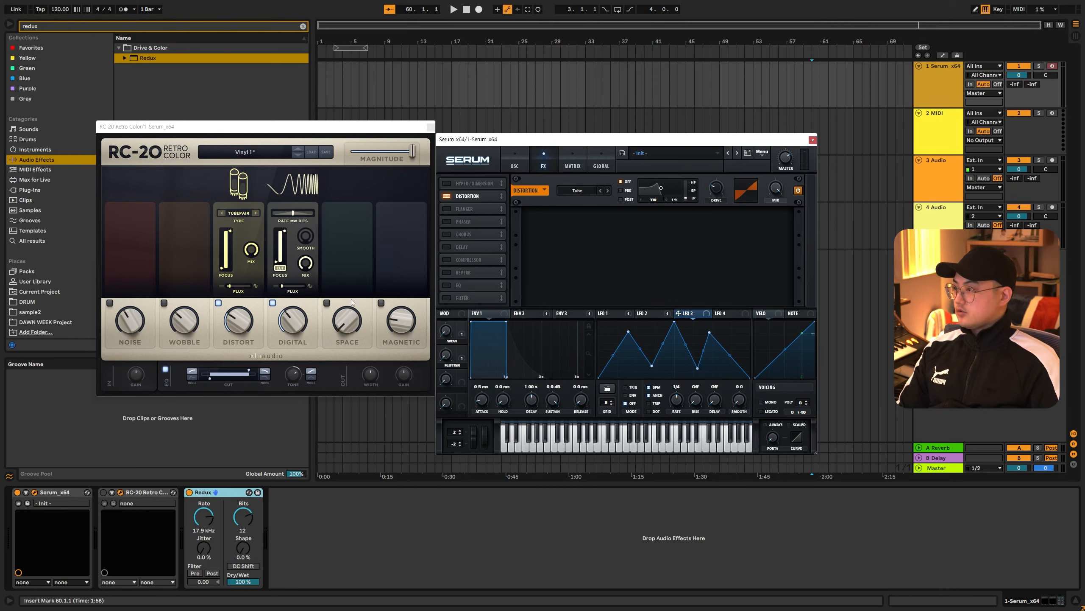
left_click(327, 303)
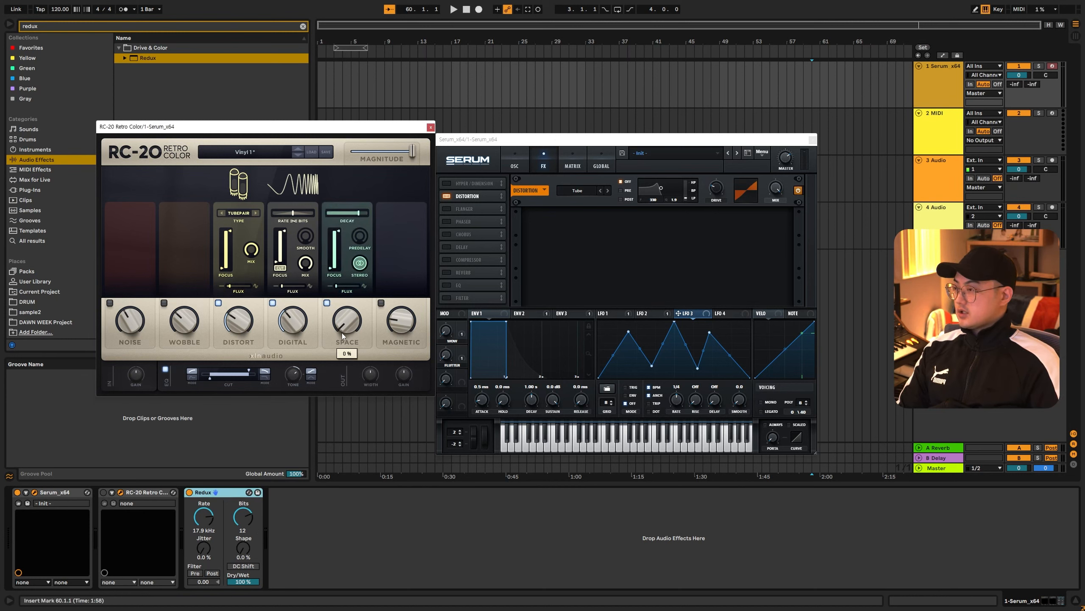
left_click(327, 303)
left_click(381, 302)
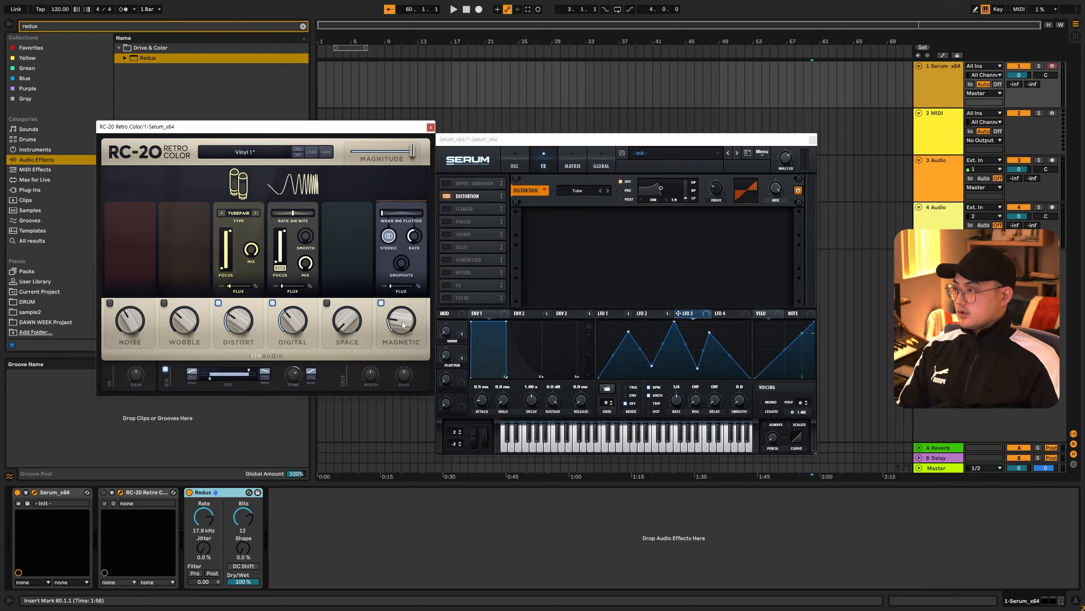
Examine Serum's oscillator settings, LFO 1 to LFO 3 and modulation matrix for comparison with RC-20's Magnetic module.
left_click(597, 238)
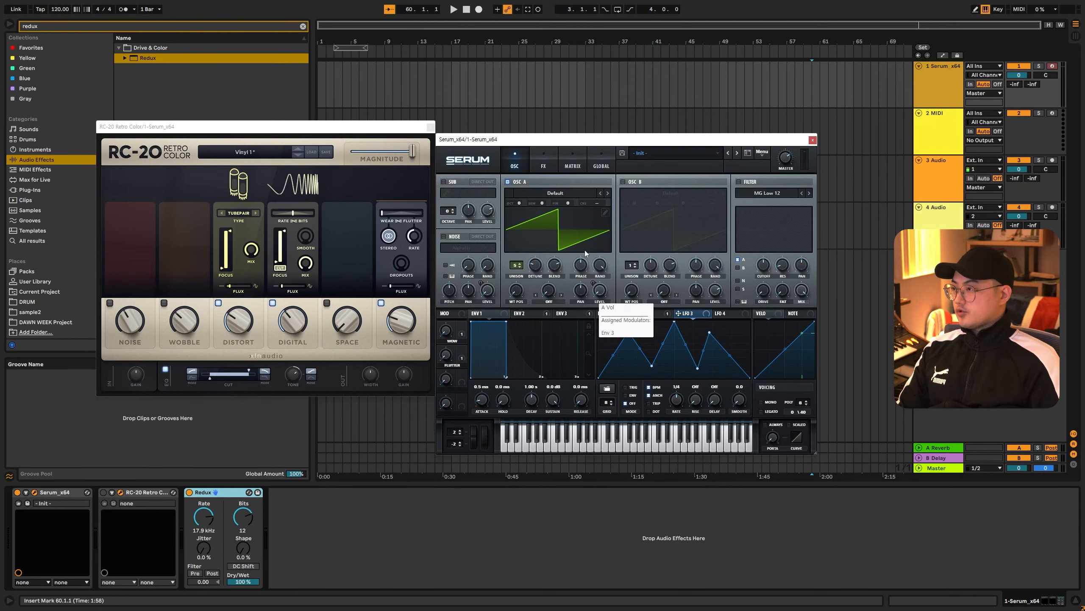
left_click(573, 162)
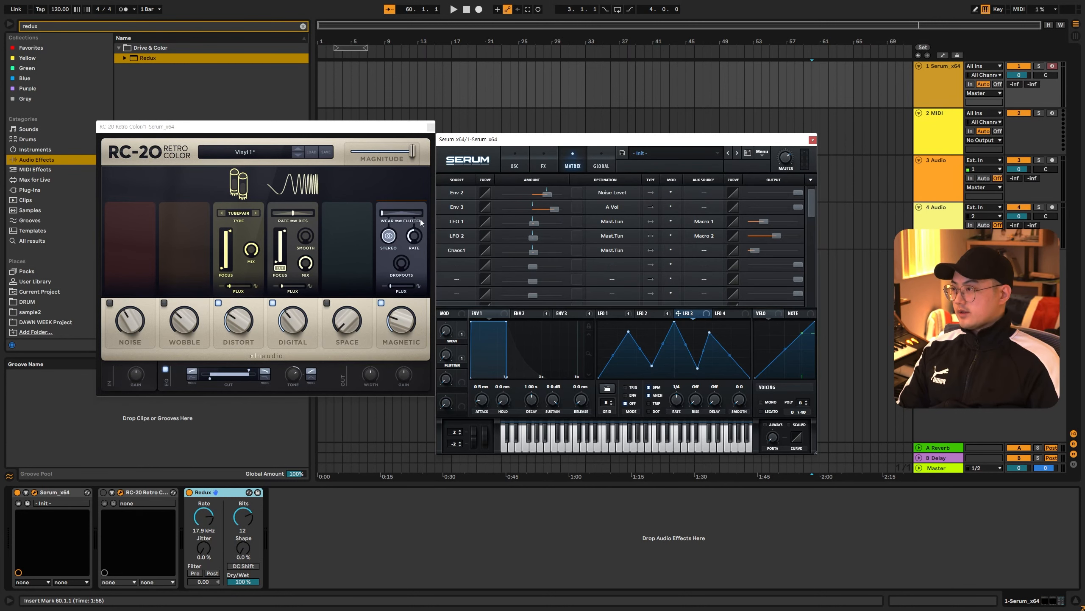
left_click(515, 162)
left_click(610, 313)
left_click(645, 314)
left_click(695, 316)
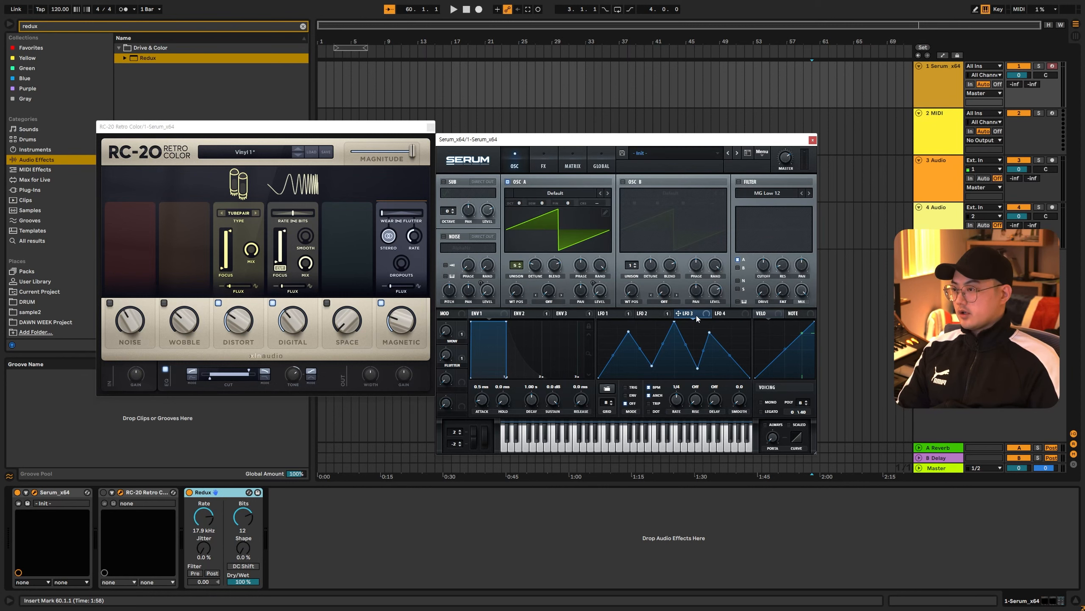
left_click(594, 161)
left_click(582, 162)
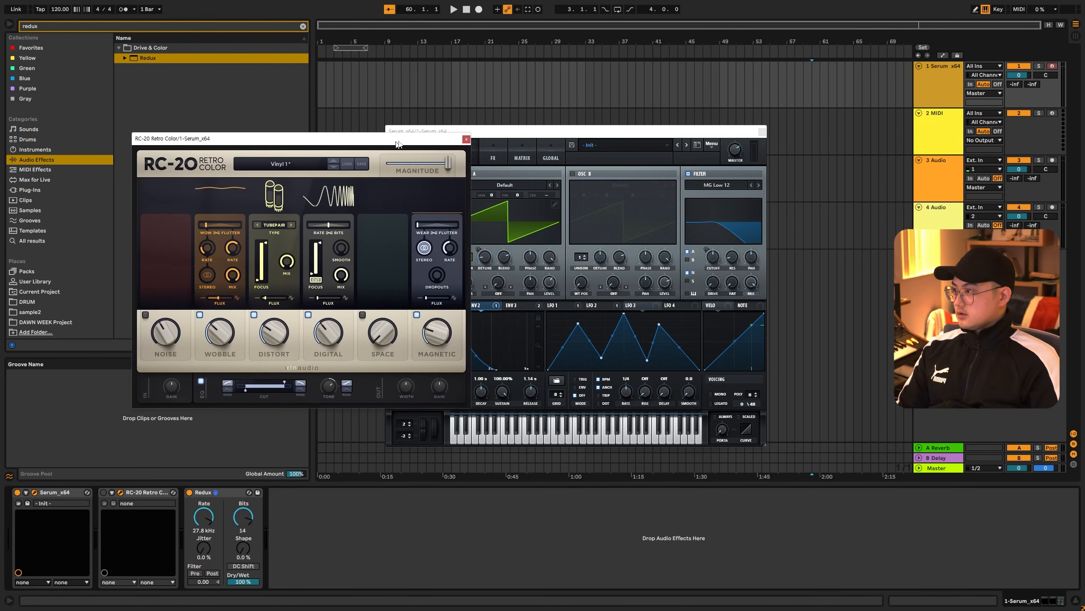
Move the RC-20 window clear of Serum and close it.
left_click_drag(397, 143, 776, 171)
left_click(843, 161)
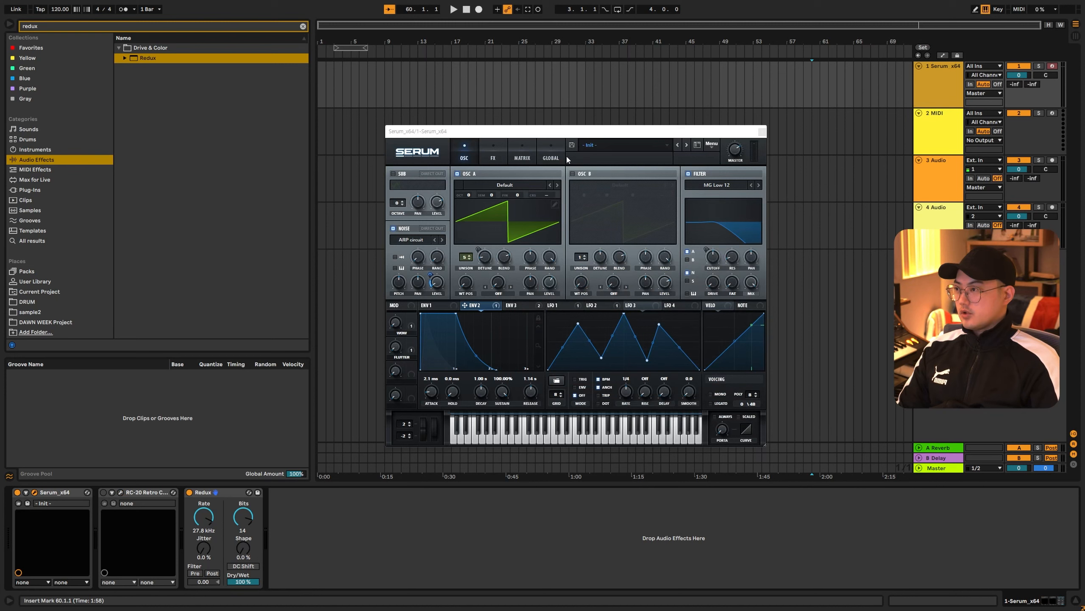